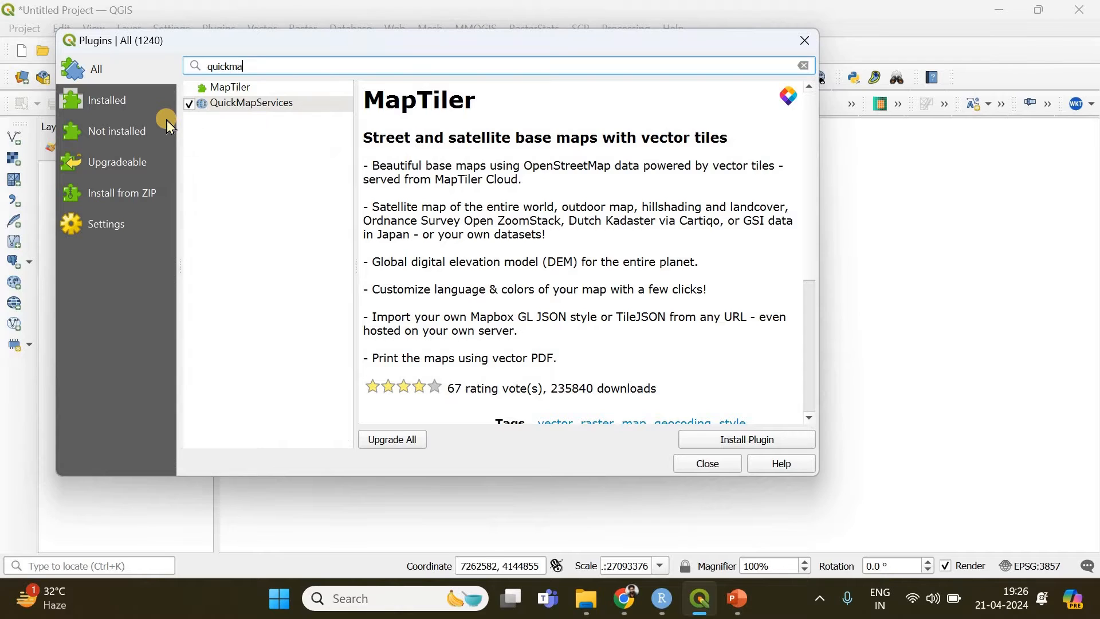
Review the details of the QuickMapServices plugin and close the plugin manager
left_click(246, 105)
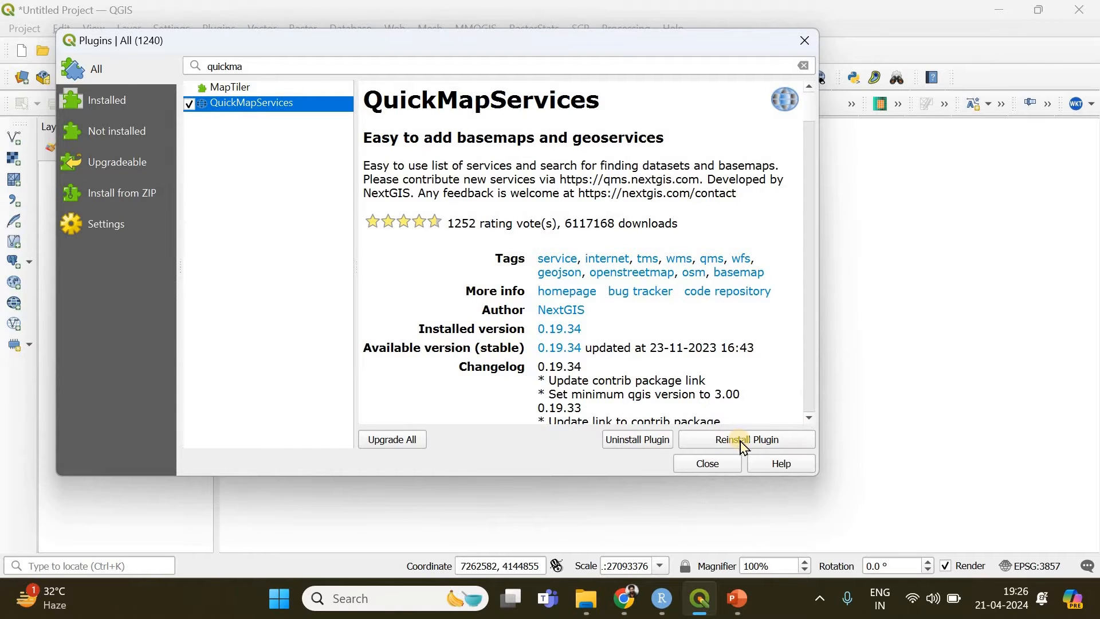
left_click(708, 463)
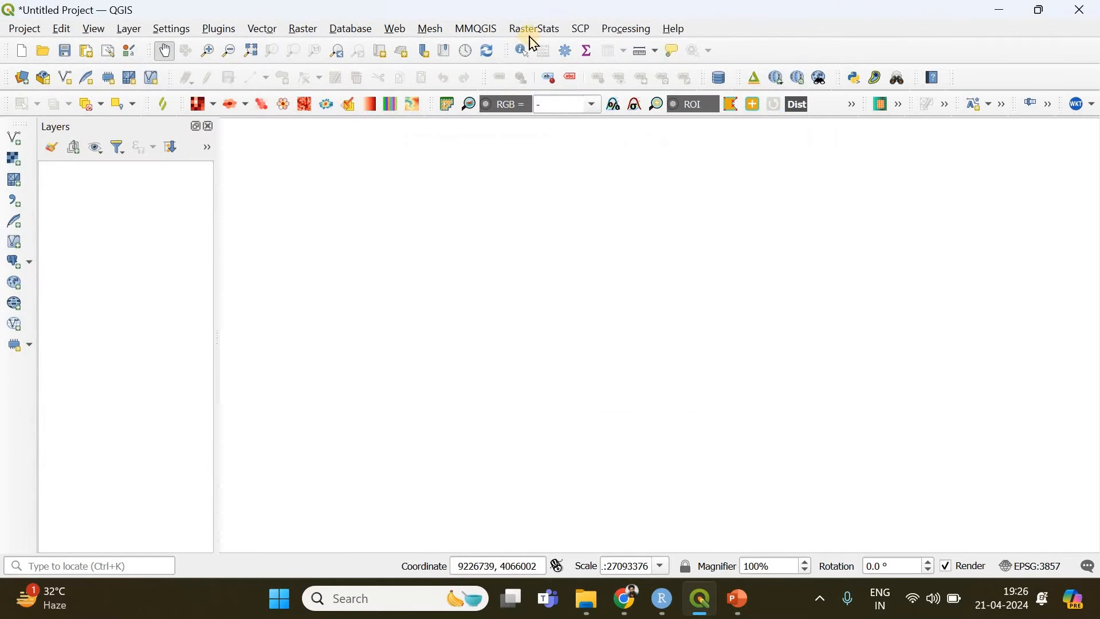
Add the OSM Standard basemap from QuickMapServices and bring India into view
left_click(396, 28)
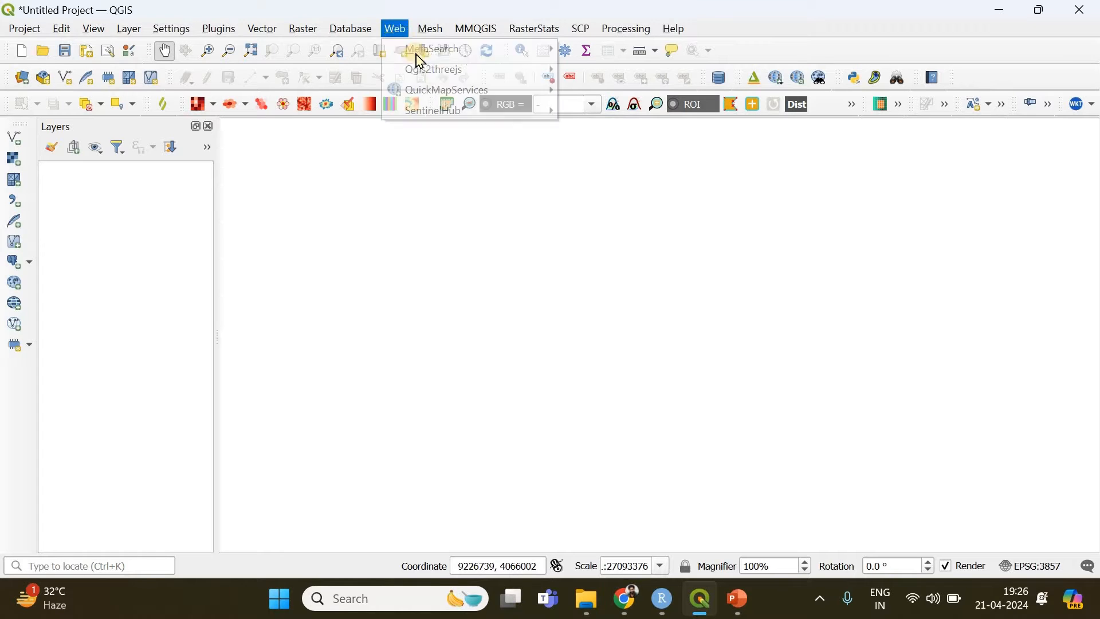
mouse_move(447, 101)
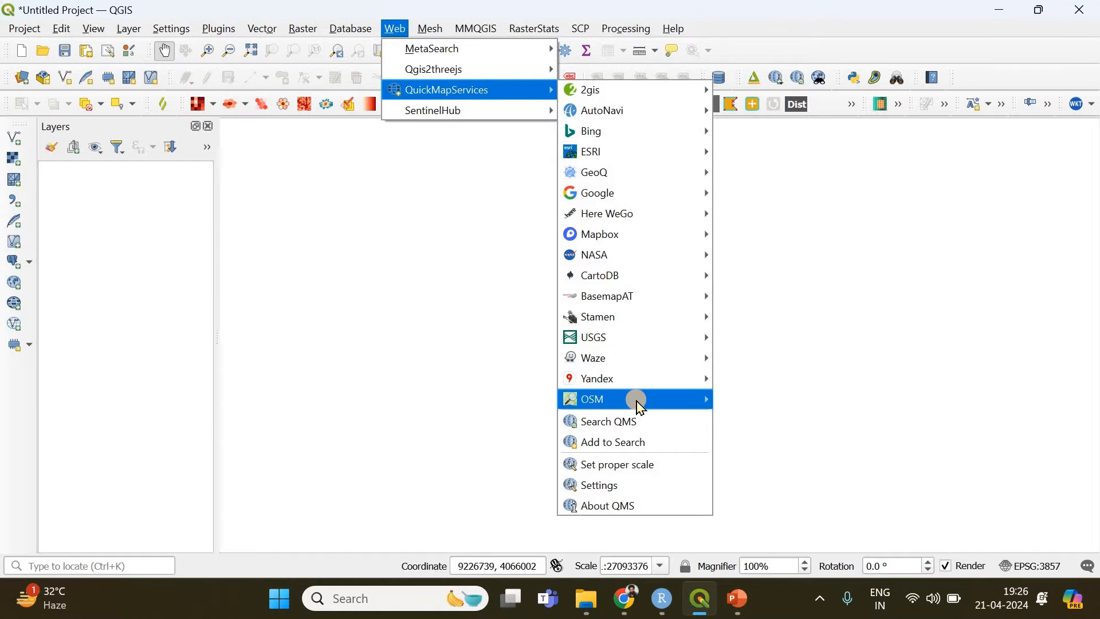
mouse_move(640, 405)
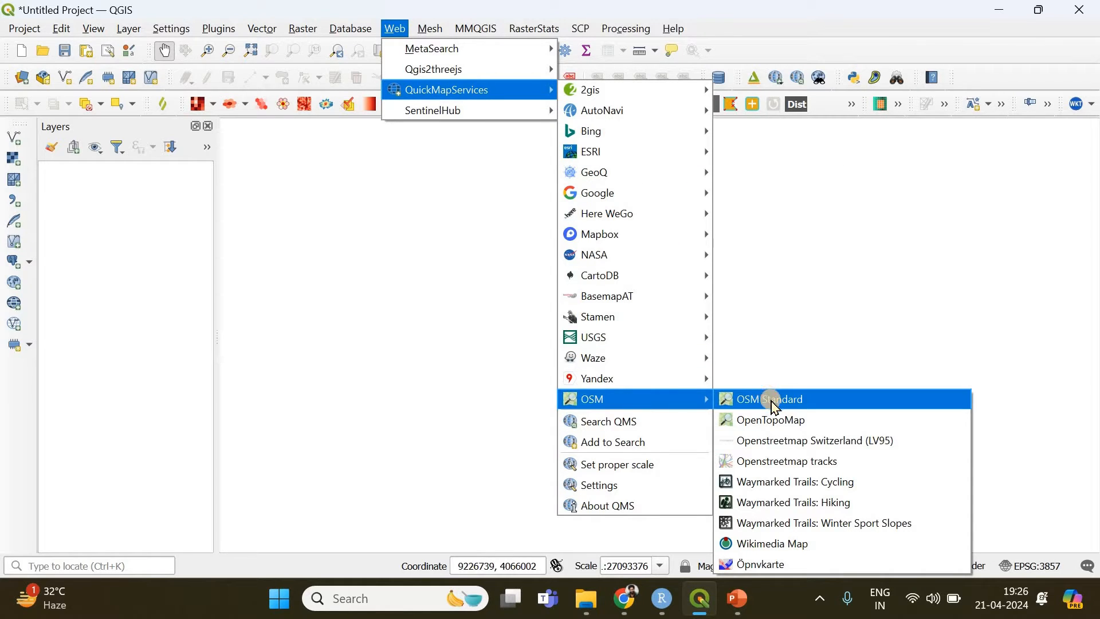
left_click(774, 401)
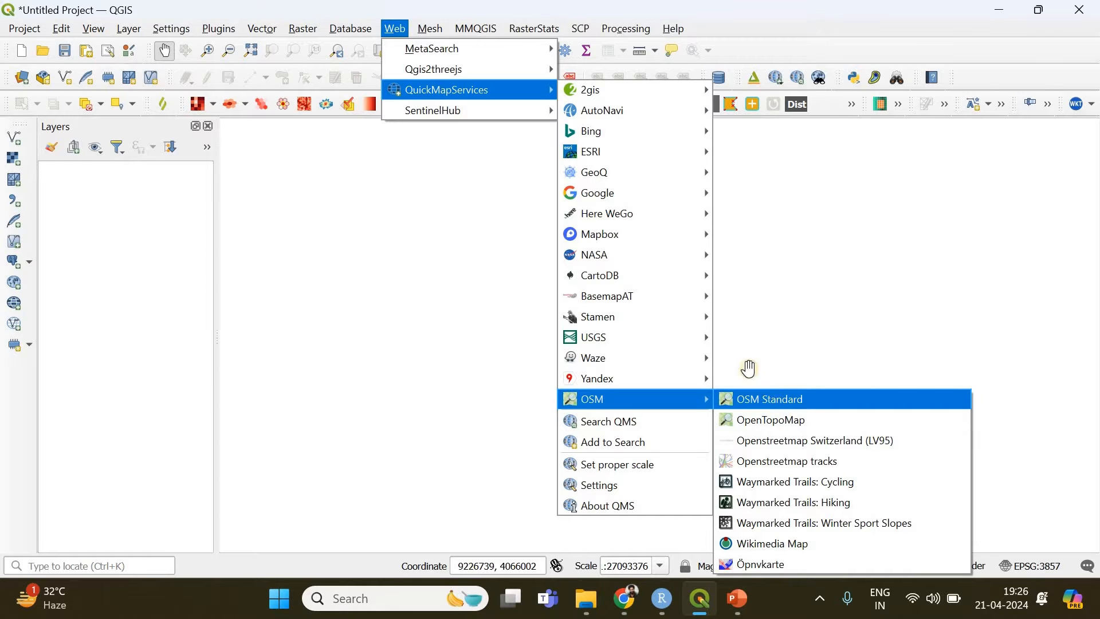
scroll(787, 332, "up", 4)
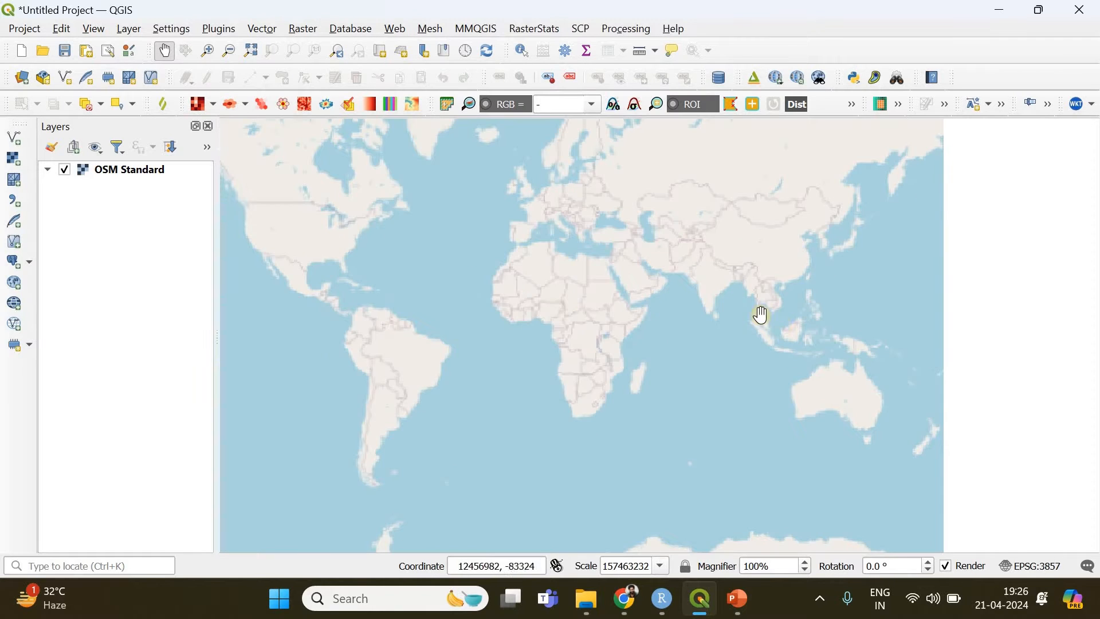
scroll(623, 245, "down", 1)
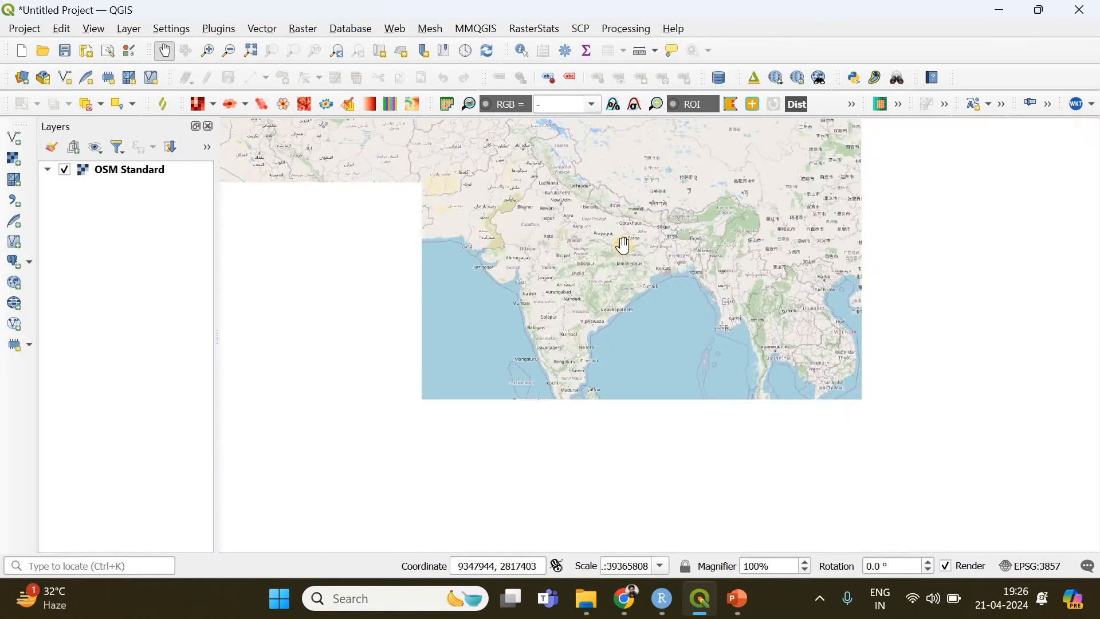
left_click_drag(585, 287, 569, 344)
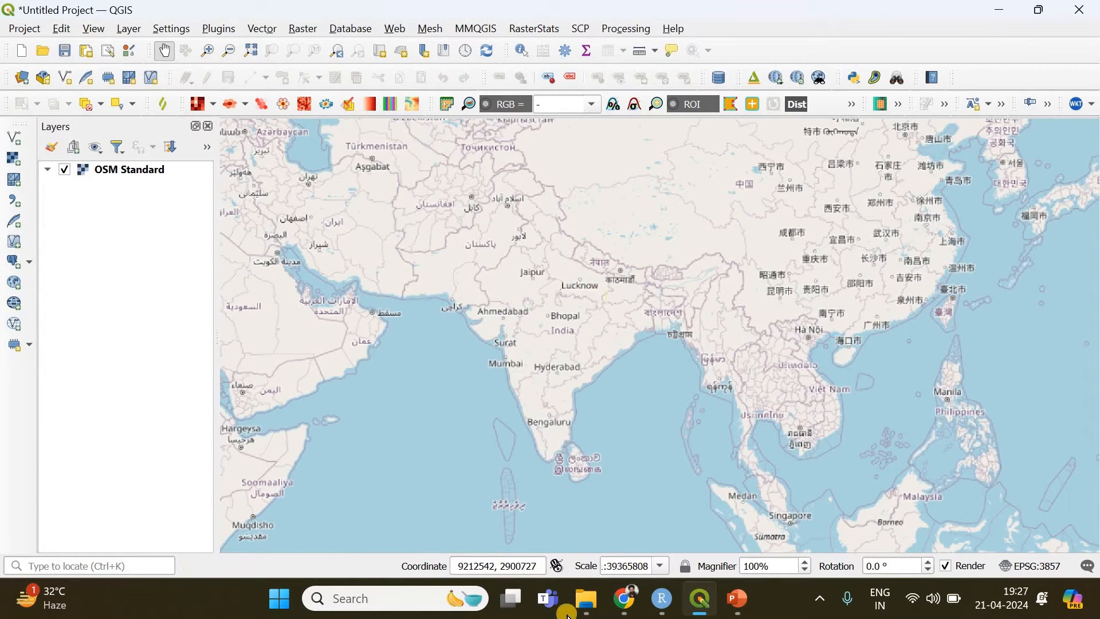
Switch to File Explorer's Reverse Geocoding folder and open the Location_Data CSV file in a maximized Excel window
mouse_move(586, 598)
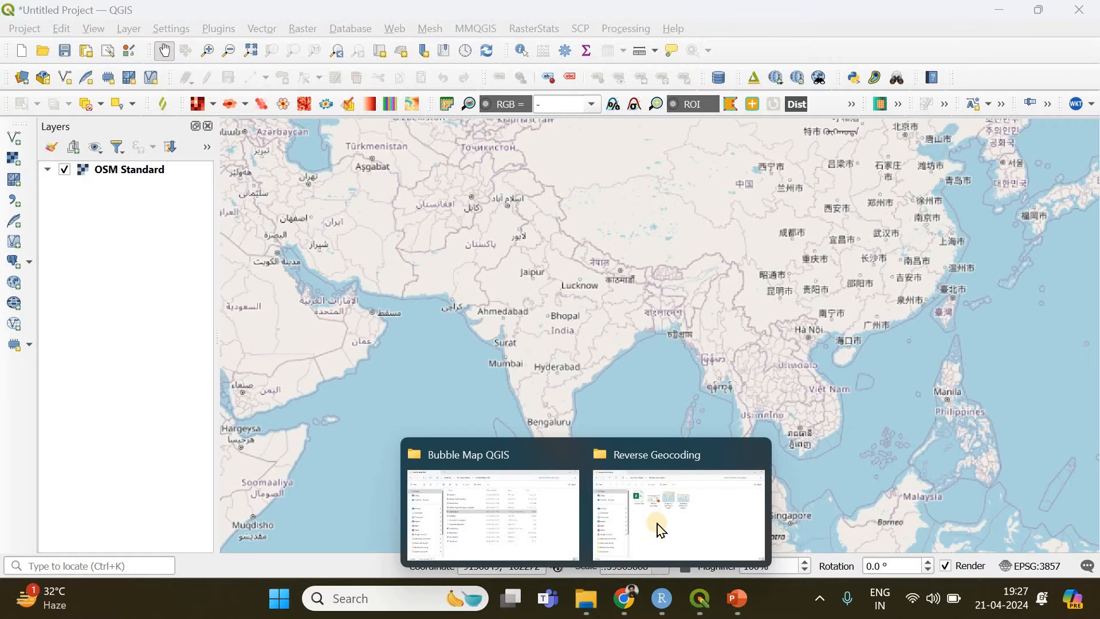
left_click(634, 496)
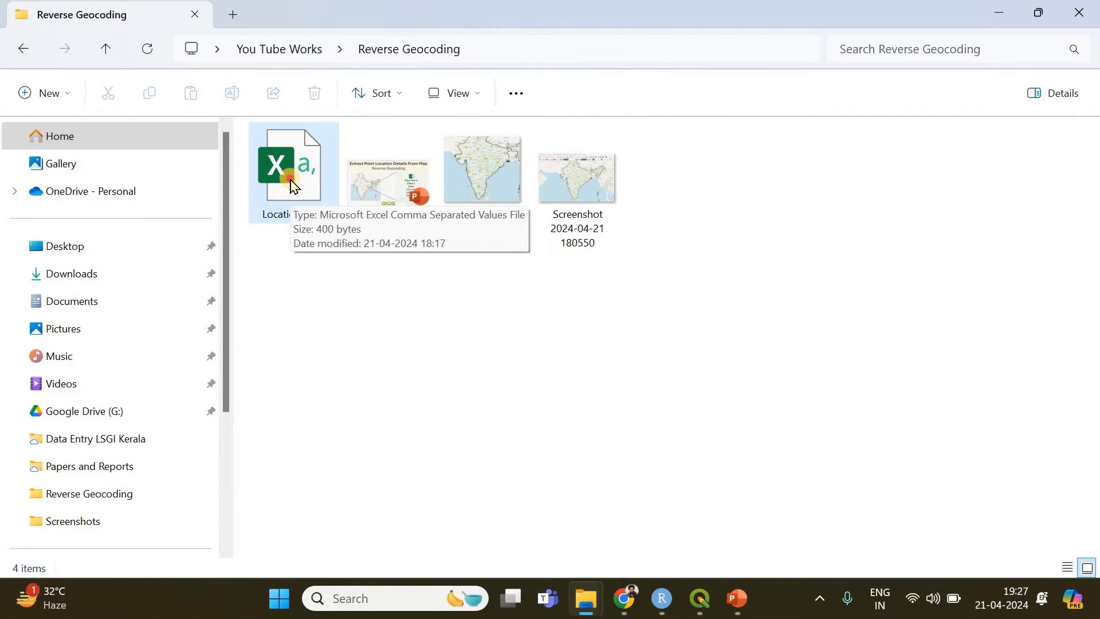
double_click(294, 184)
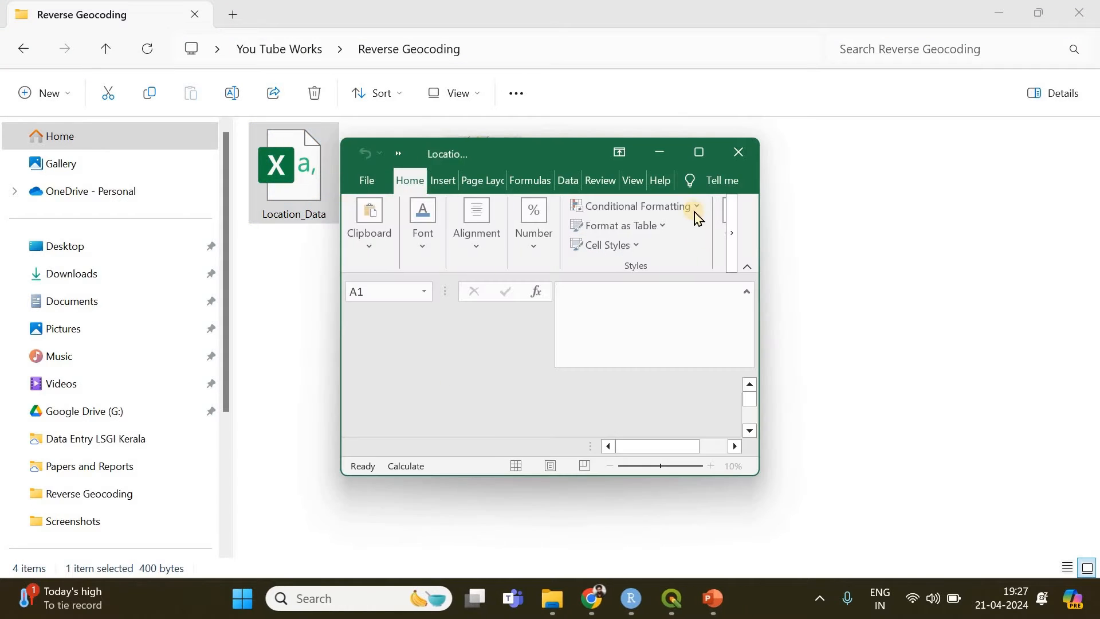
left_click(698, 152)
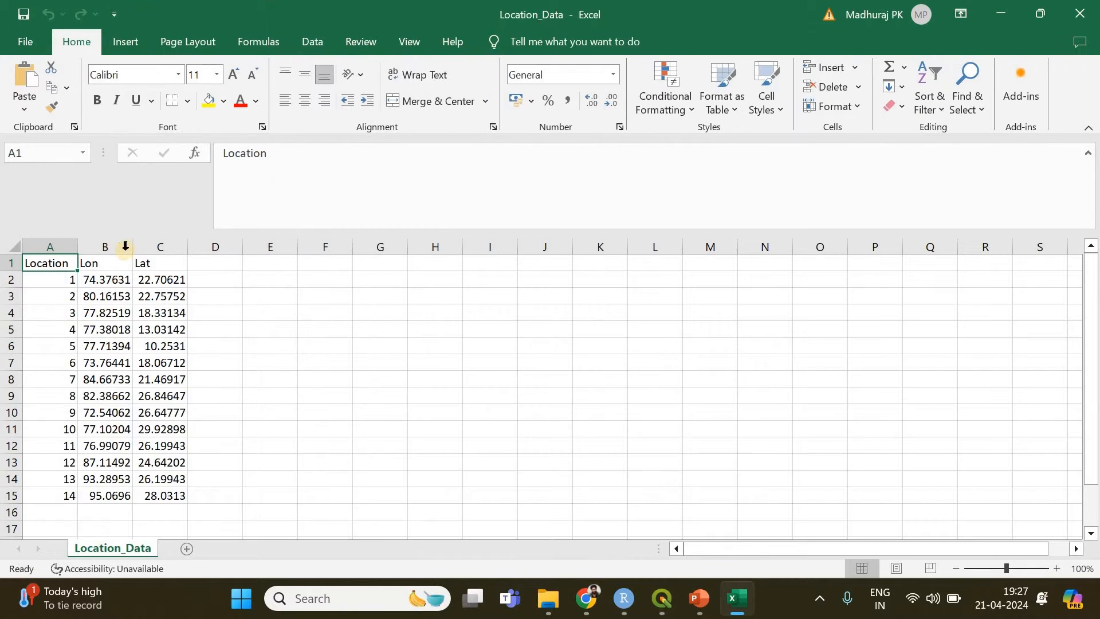
Widen the Location, Lon and Lat columns to show the full coordinates, and minimize the workbook
double_click(130, 250)
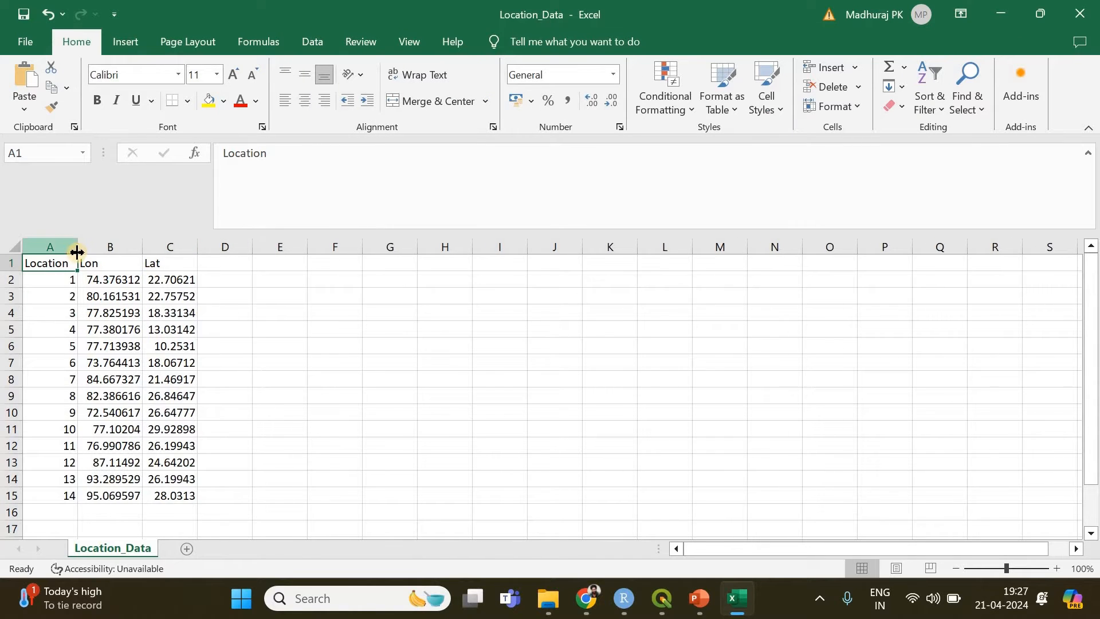
left_click_drag(78, 247, 103, 247)
left_click_drag(222, 247, 279, 247)
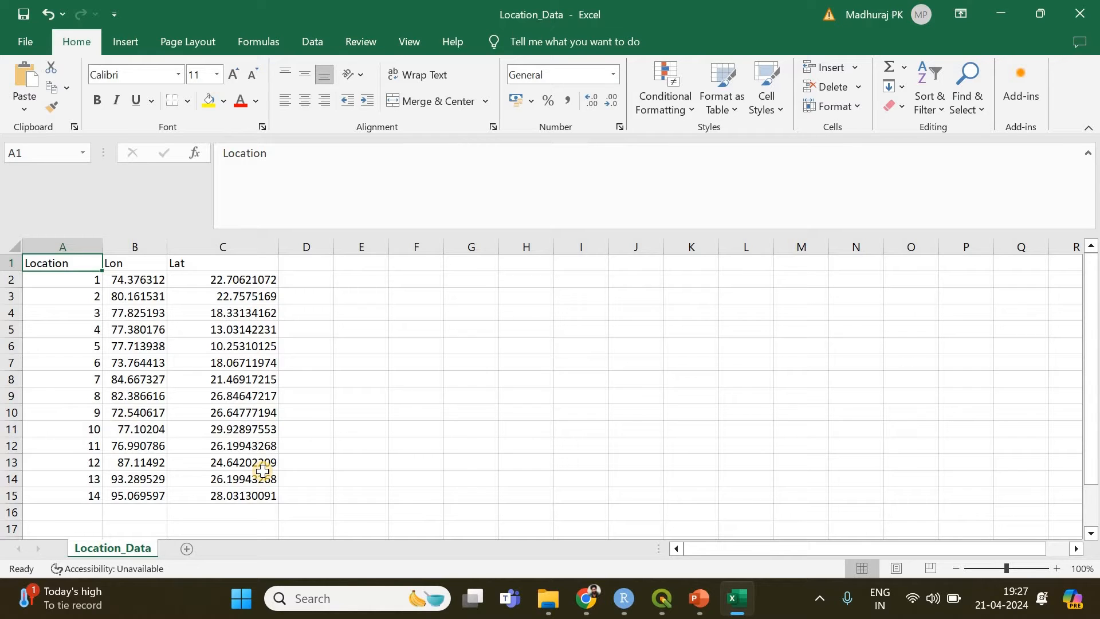
left_click(1009, 7)
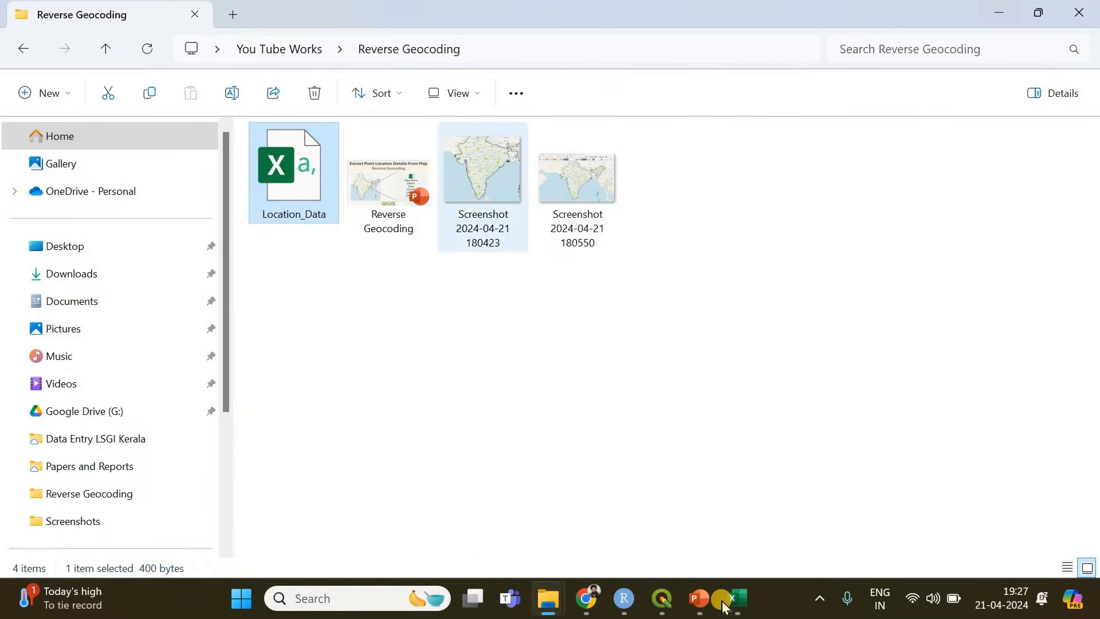
Switch to QGIS and choose Location_Data.csv from the Reverse Geocoding folder as the file for a new delimited text layer
left_click(658, 602)
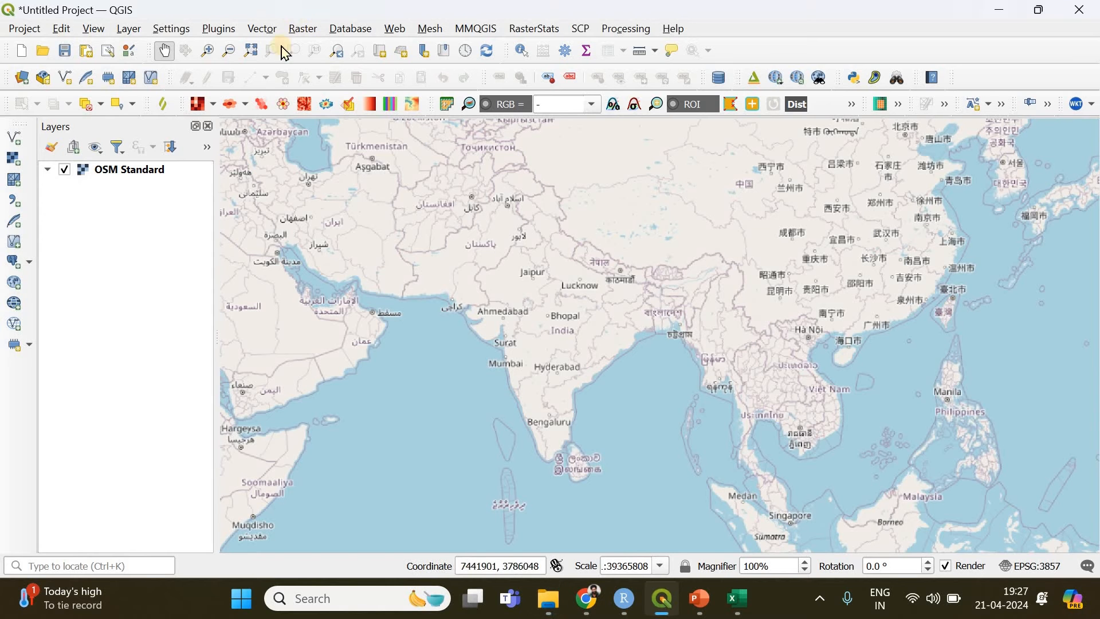
left_click(133, 32)
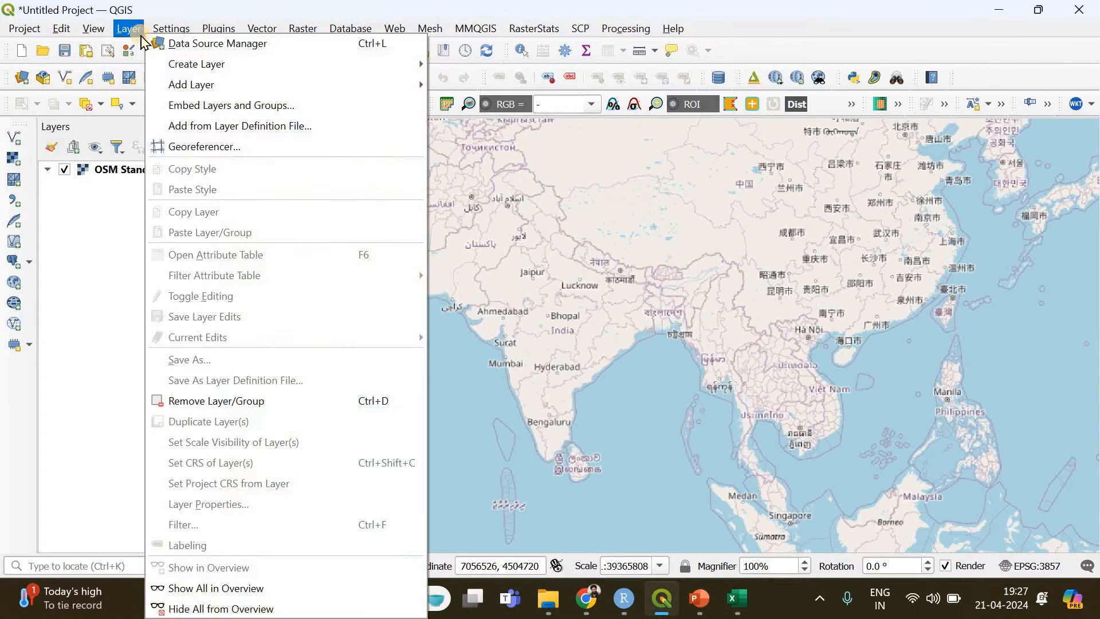
mouse_move(216, 84)
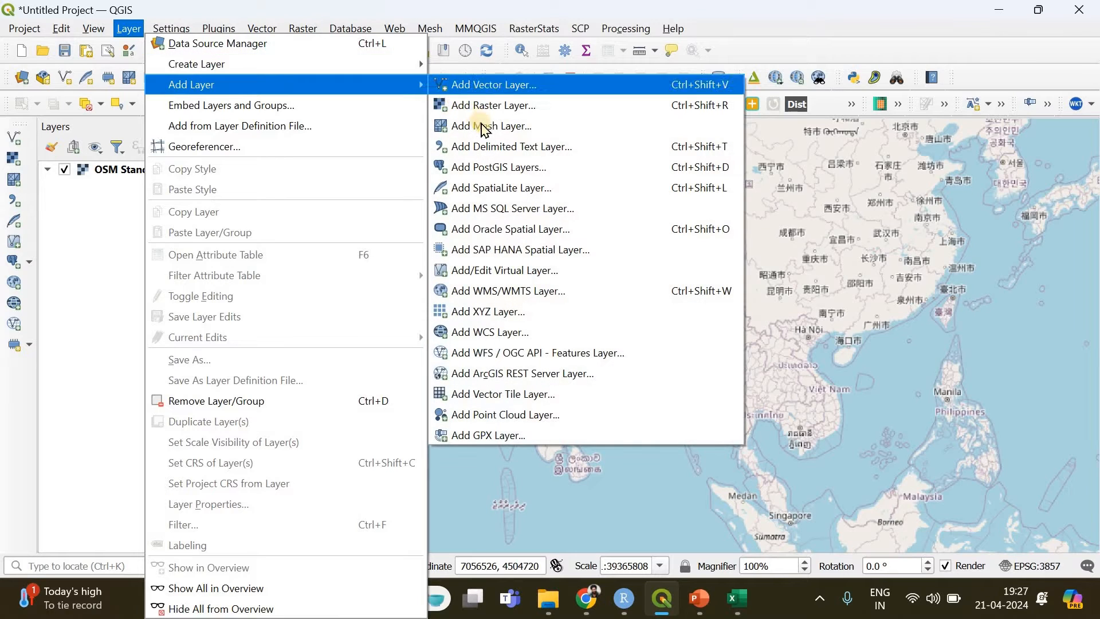
left_click(501, 150)
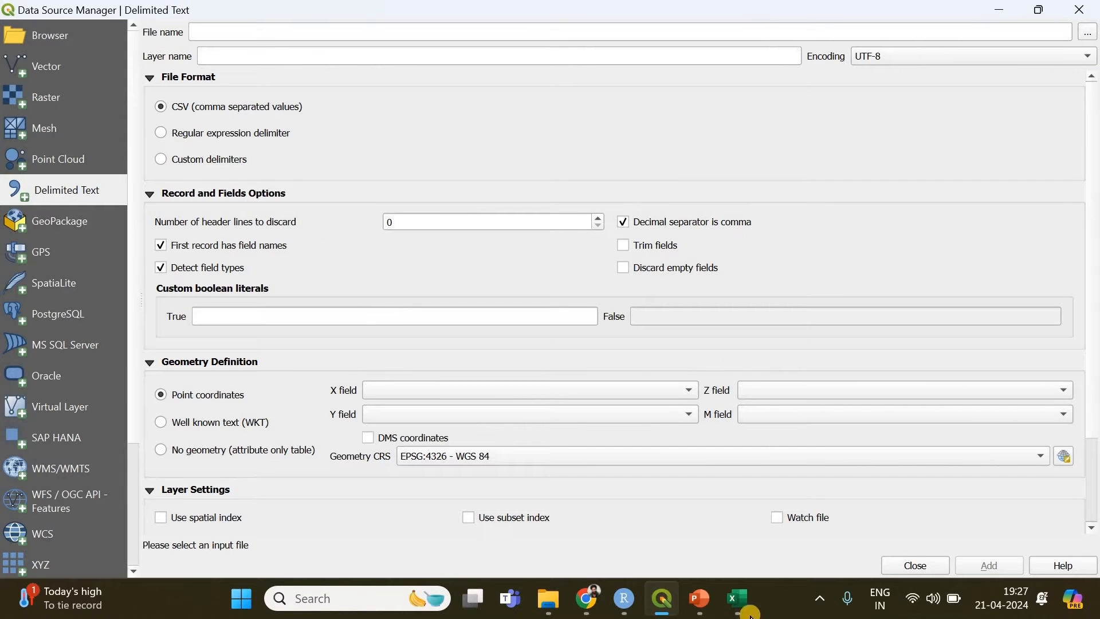
left_click(1089, 34)
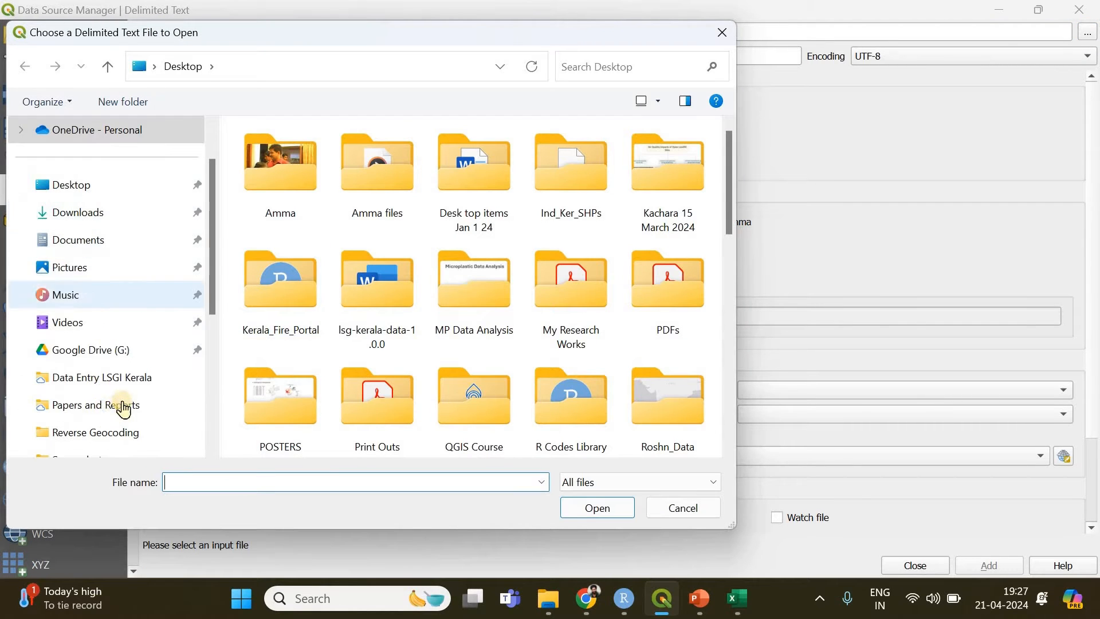
scroll(126, 399, "down", 1)
left_click(114, 351)
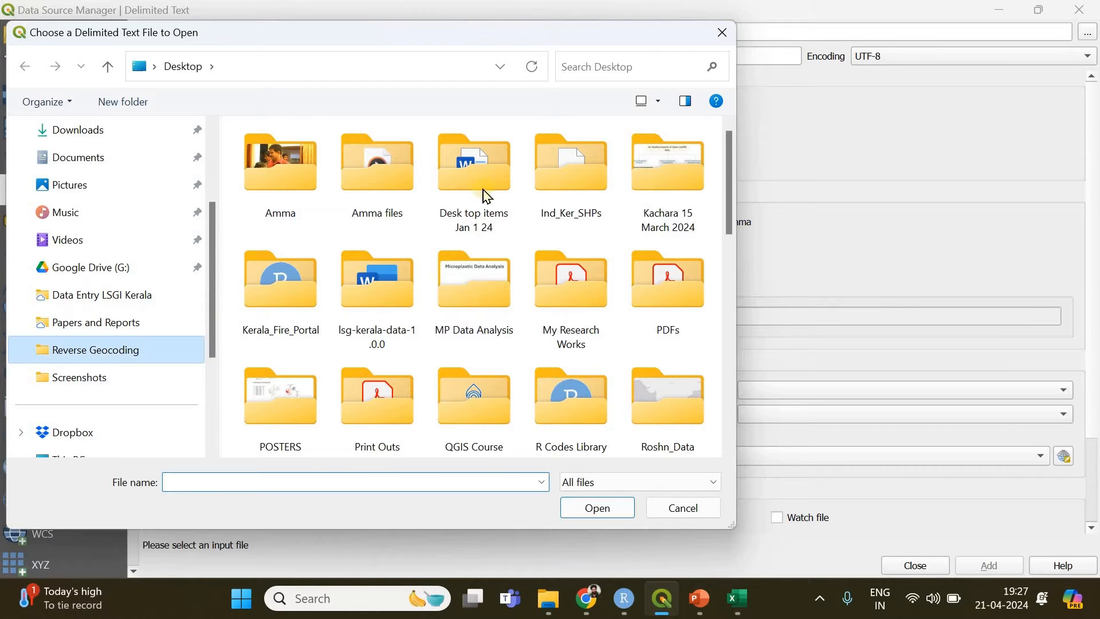
left_click(287, 188)
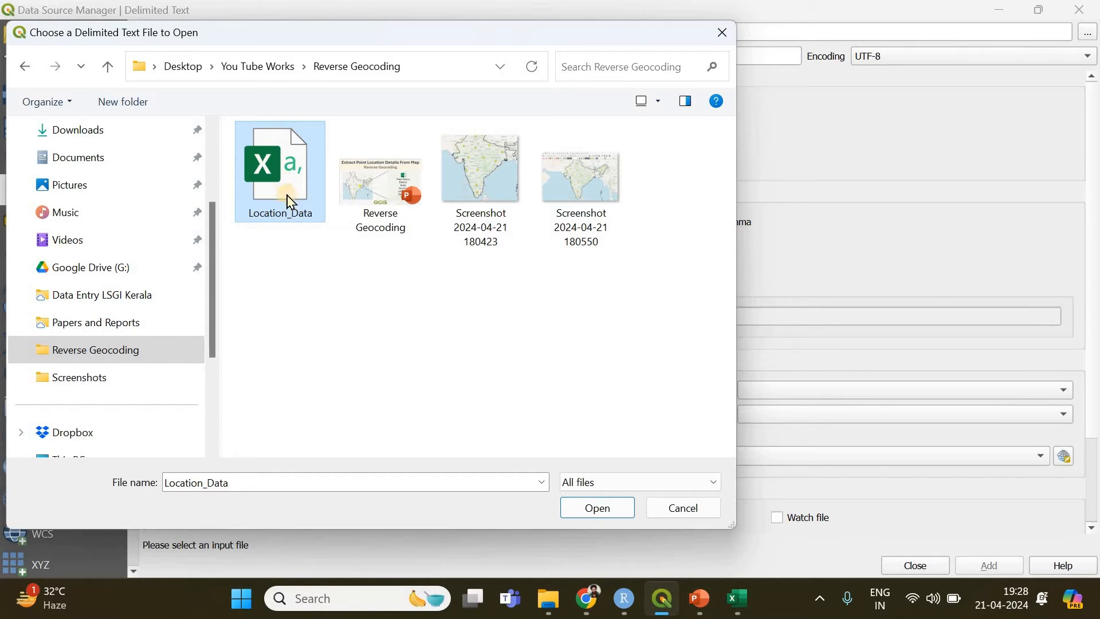
left_click(590, 512)
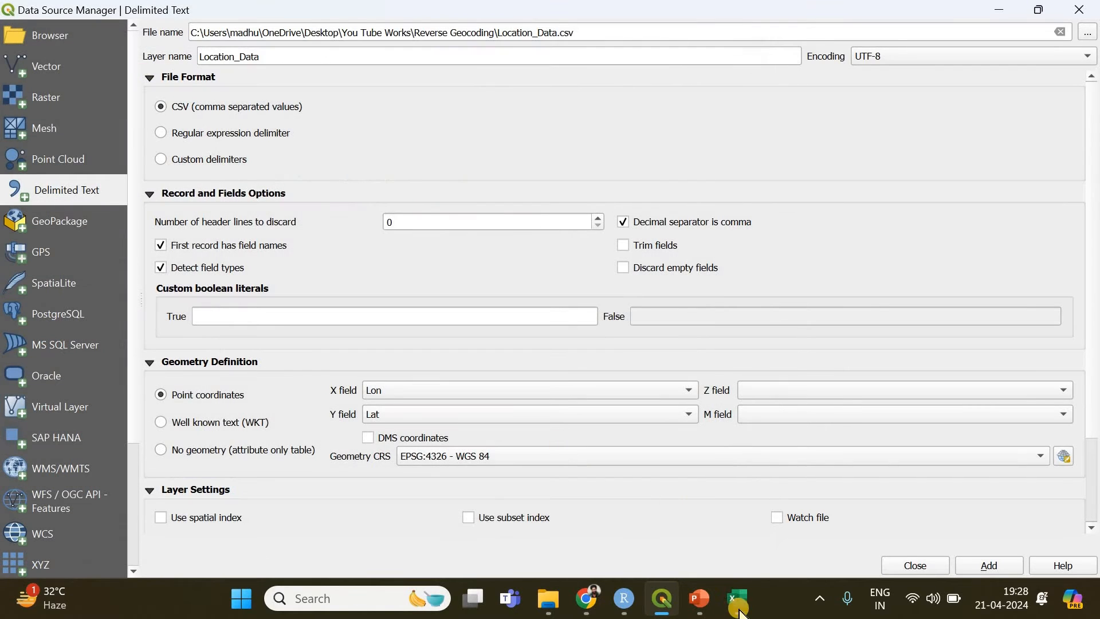
Check the Lon and Lat columns in Excel, and add Location_Data in QGIS as a point layer with X field Lon and Y field Lat
left_click(742, 613)
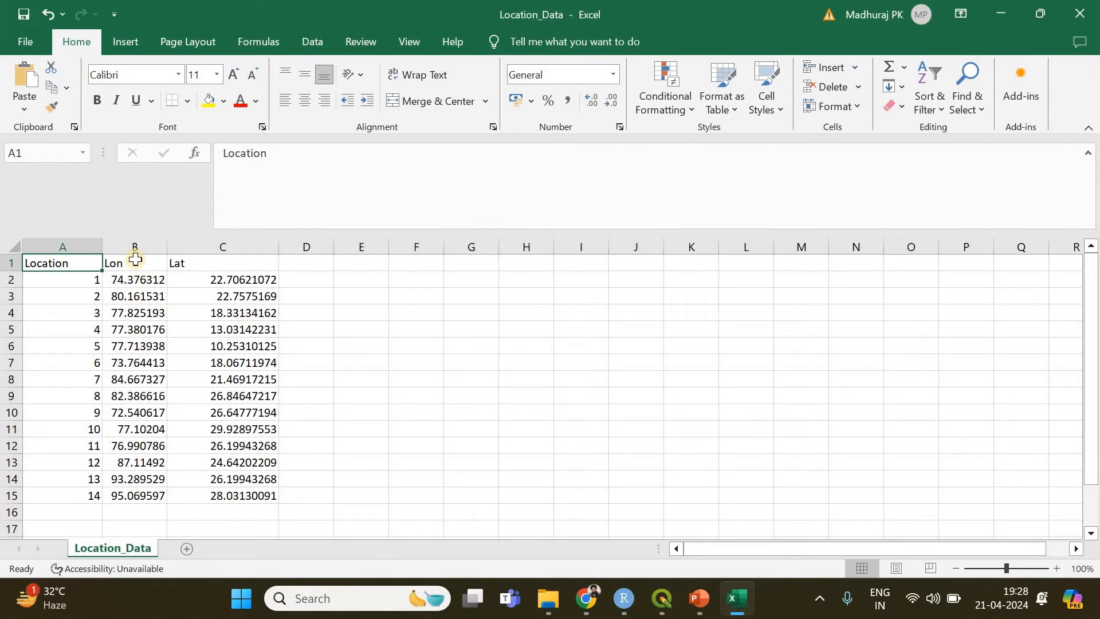
left_click(1001, 14)
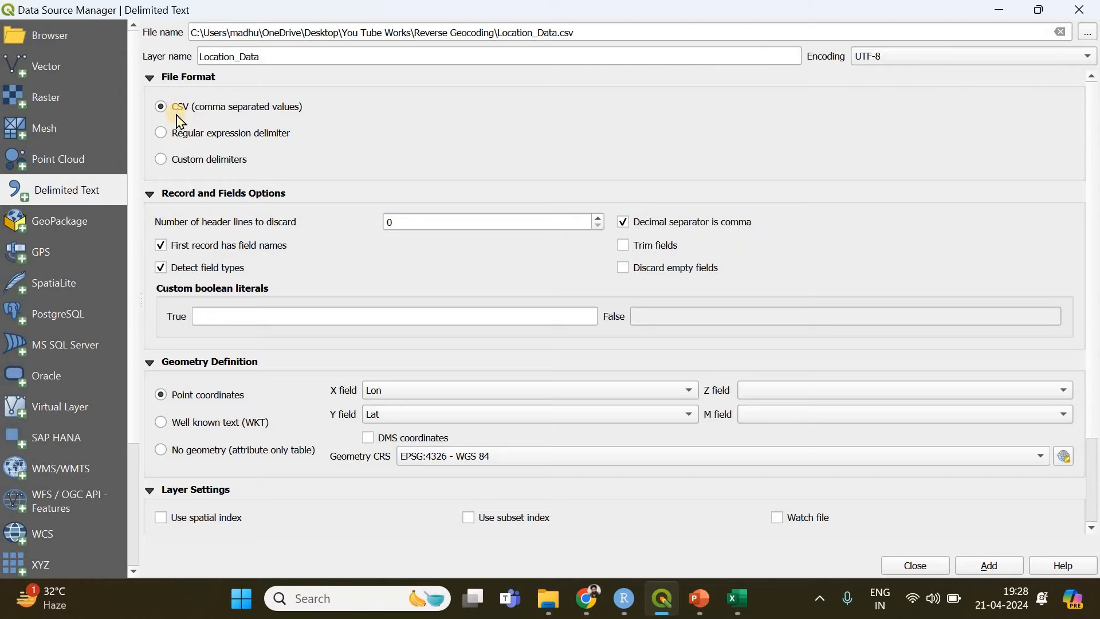
left_click(958, 567)
left_click(940, 567)
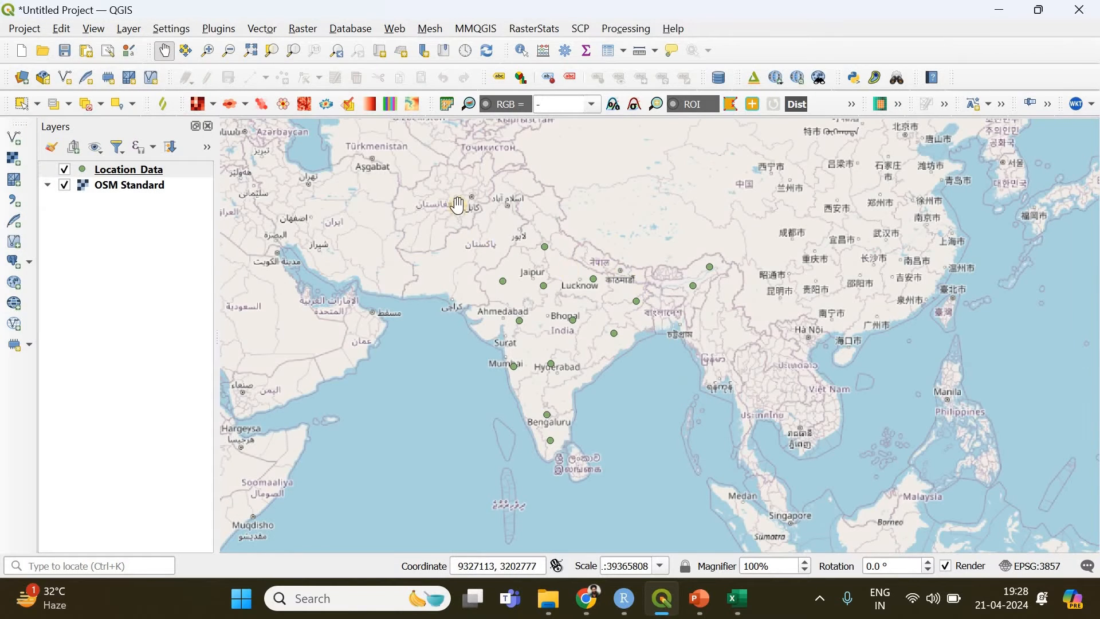
scroll(616, 274, "up", 1)
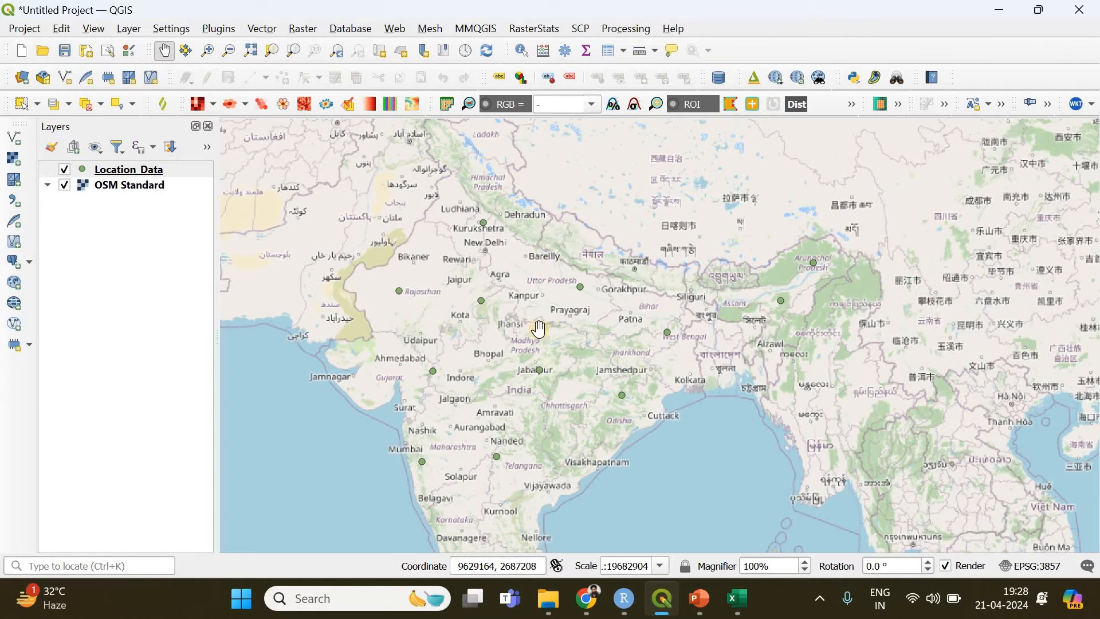
scroll(539, 328, "down", 1)
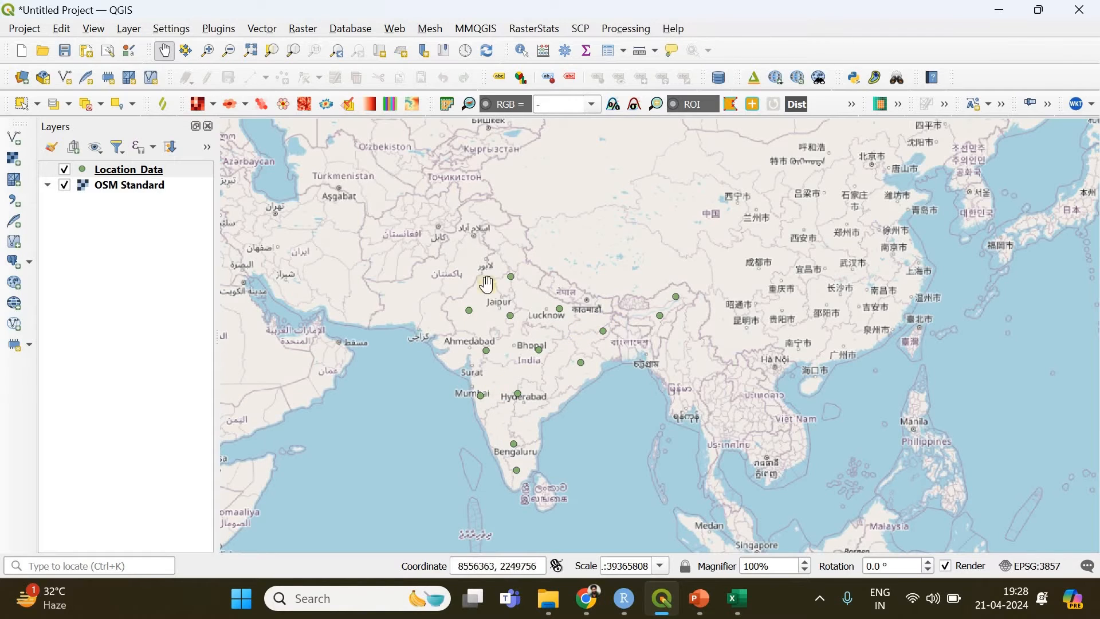
left_click_drag(614, 341, 668, 340)
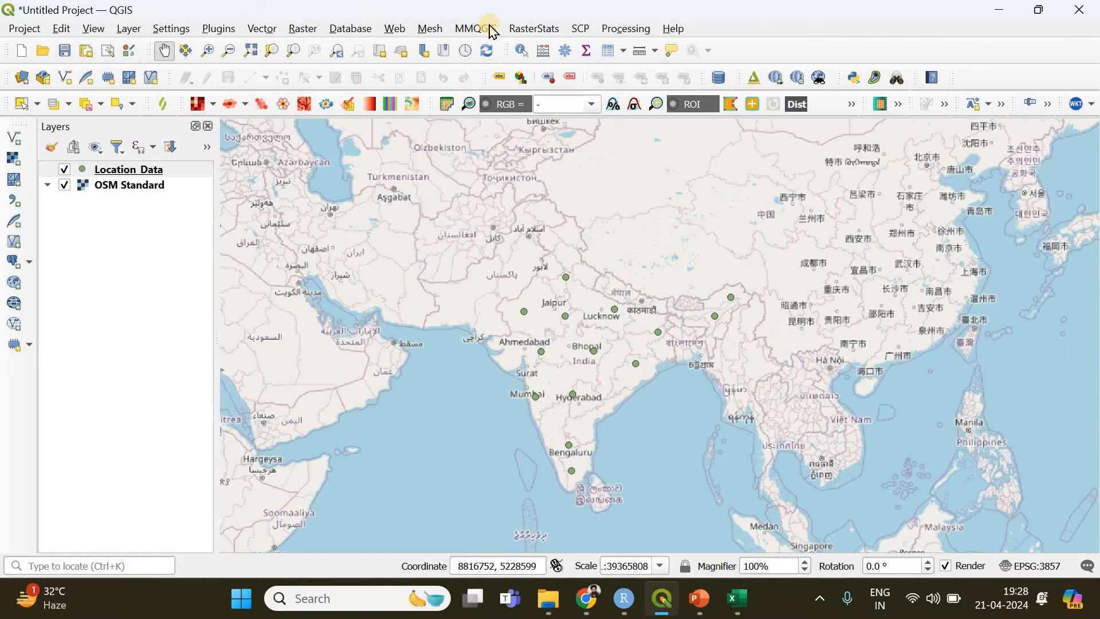
Search the plugin manager for "MM", review the mmqgis plugin's details and close the plugin manager
left_click(225, 29)
left_click(241, 47)
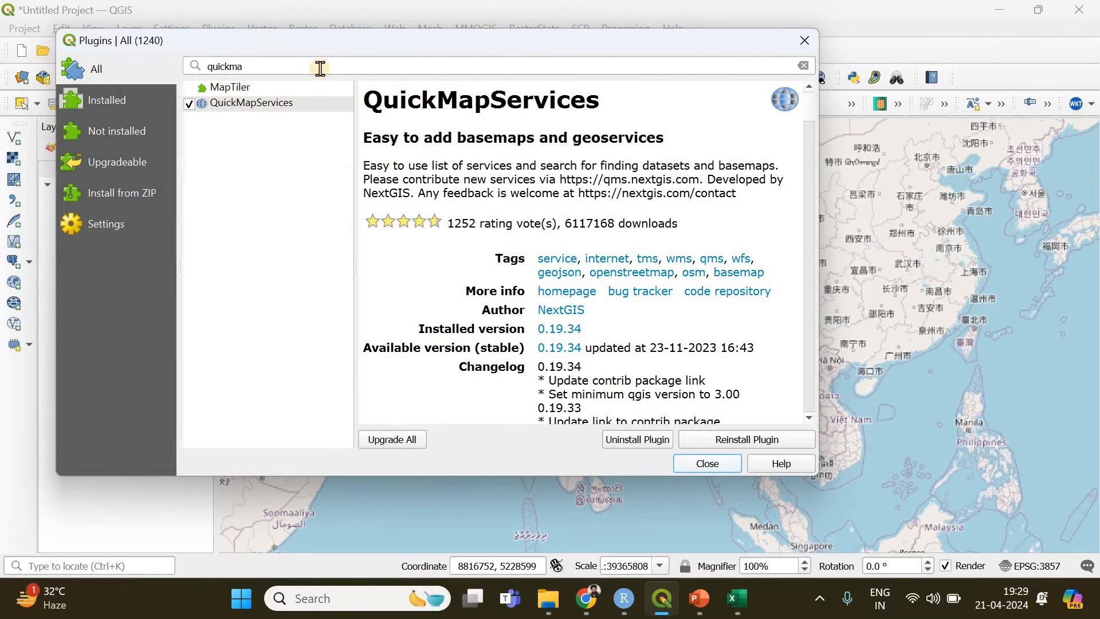
left_click_drag(246, 67, 178, 66)
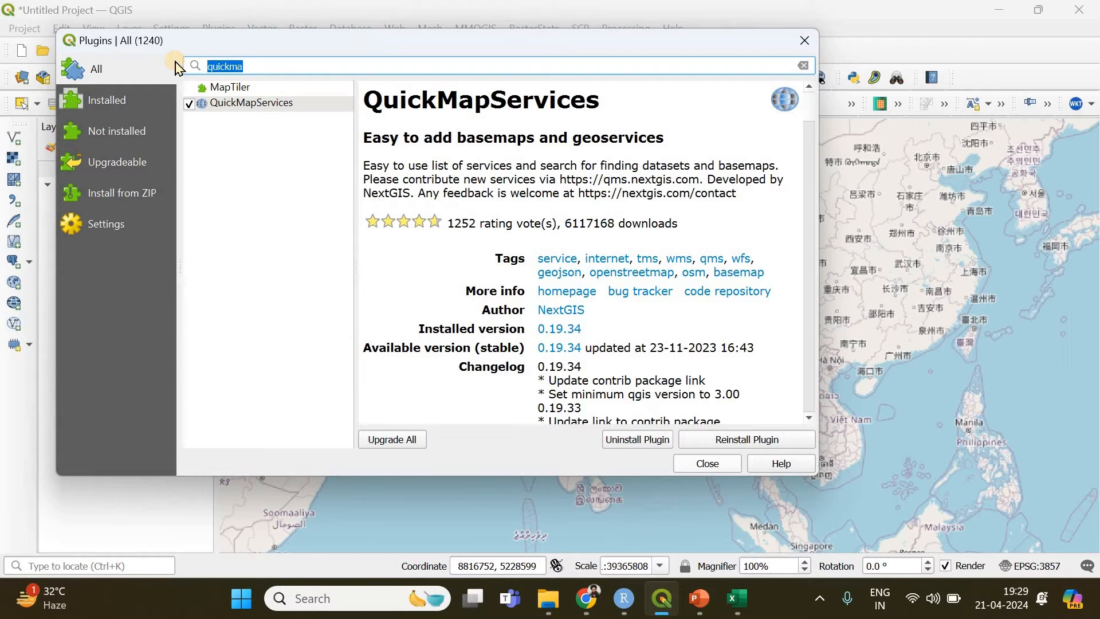
type("MM")
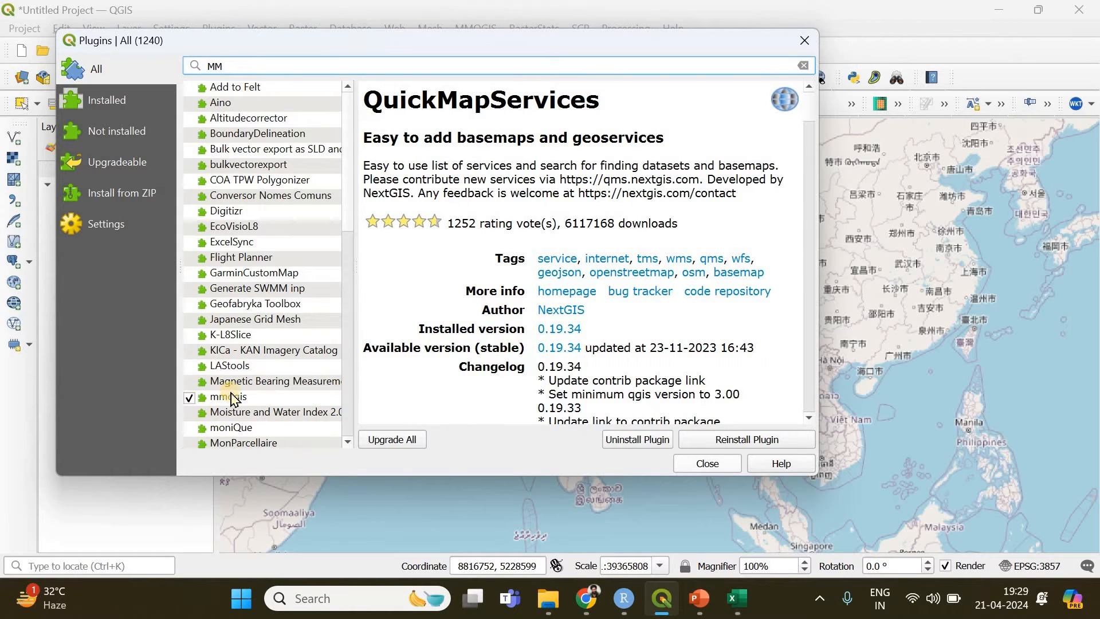
left_click(230, 397)
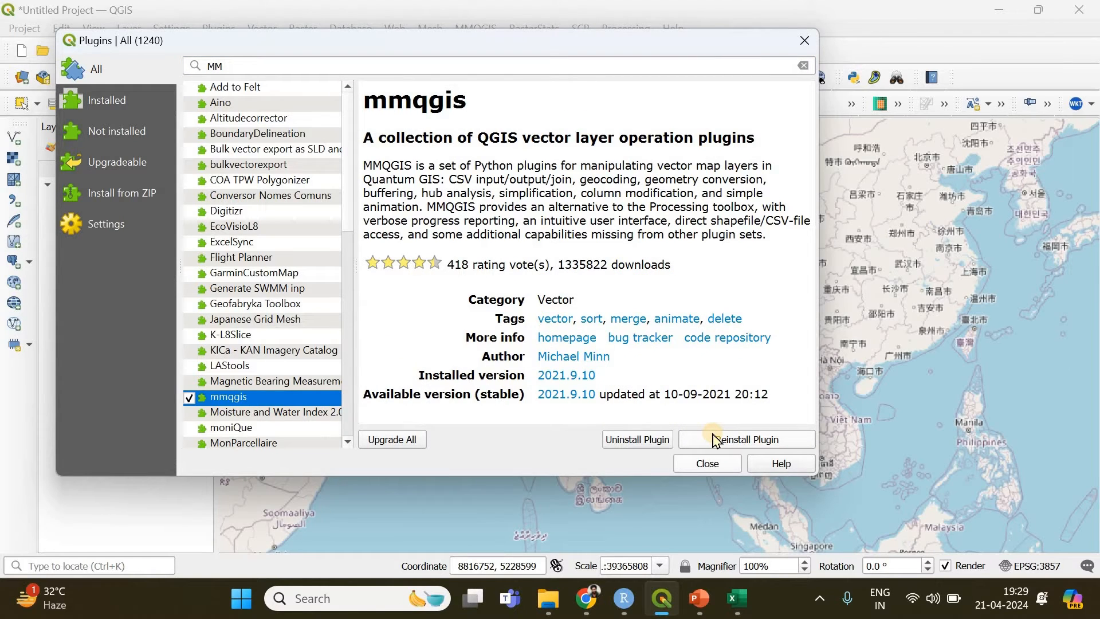
left_click(695, 468)
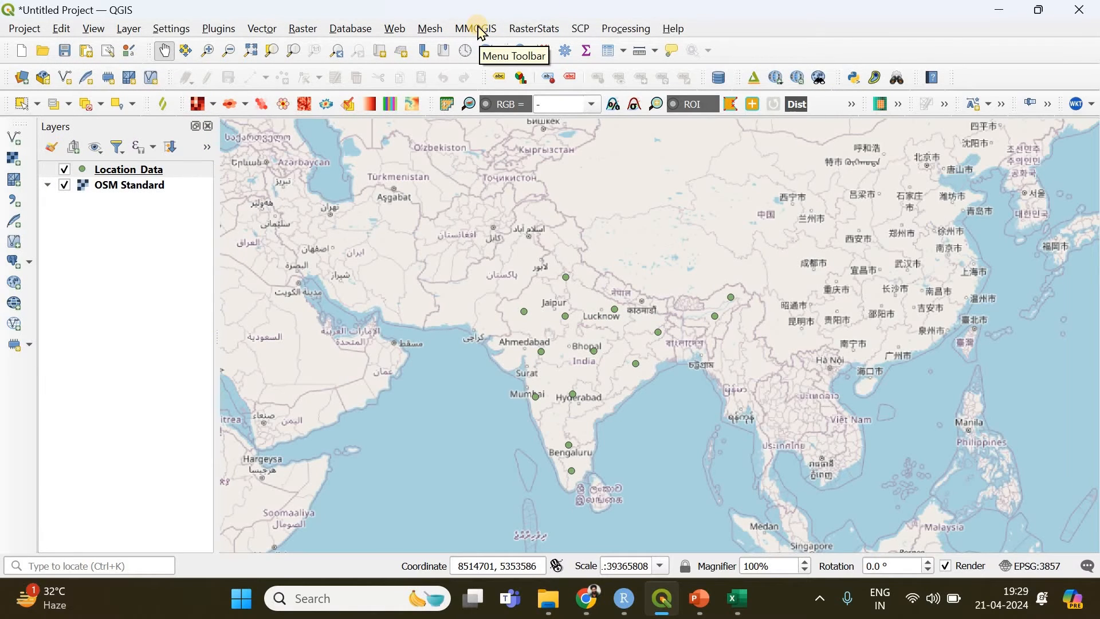
Set up an MMQGIS Reverse Geocode of the Location_Data layer with OpenStreetMap / Nominatim as the web service
left_click(481, 30)
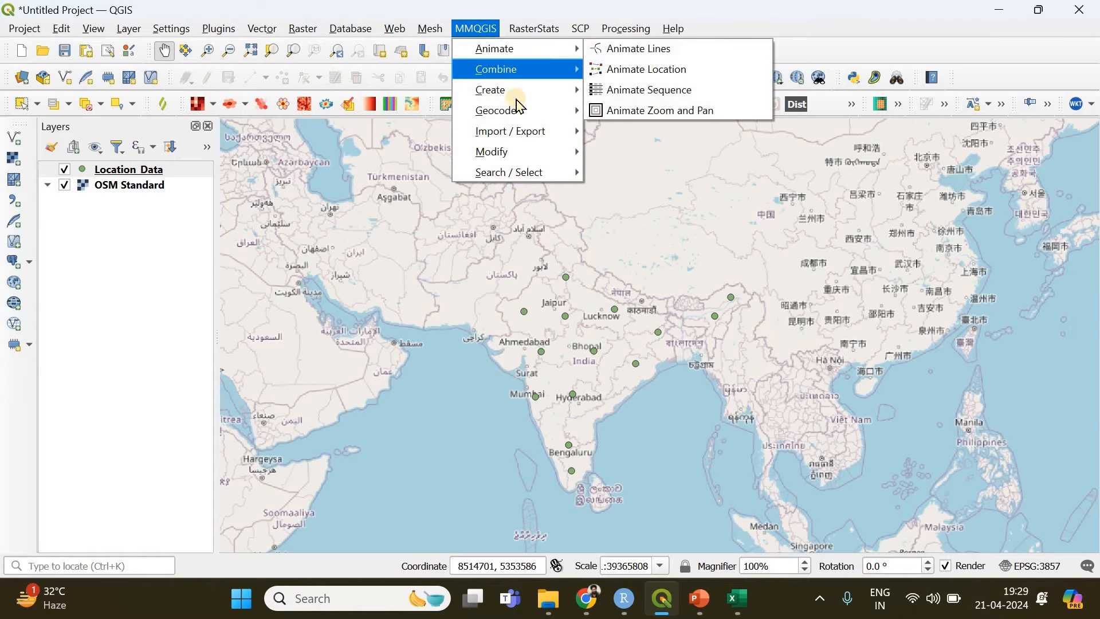
mouse_move(519, 113)
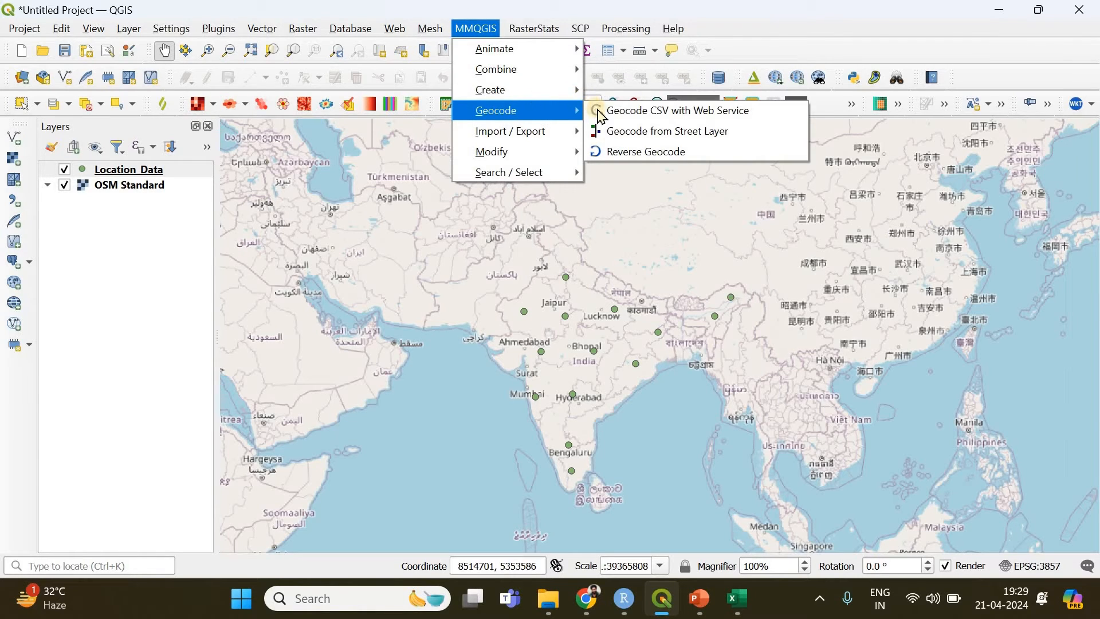
left_click(738, 152)
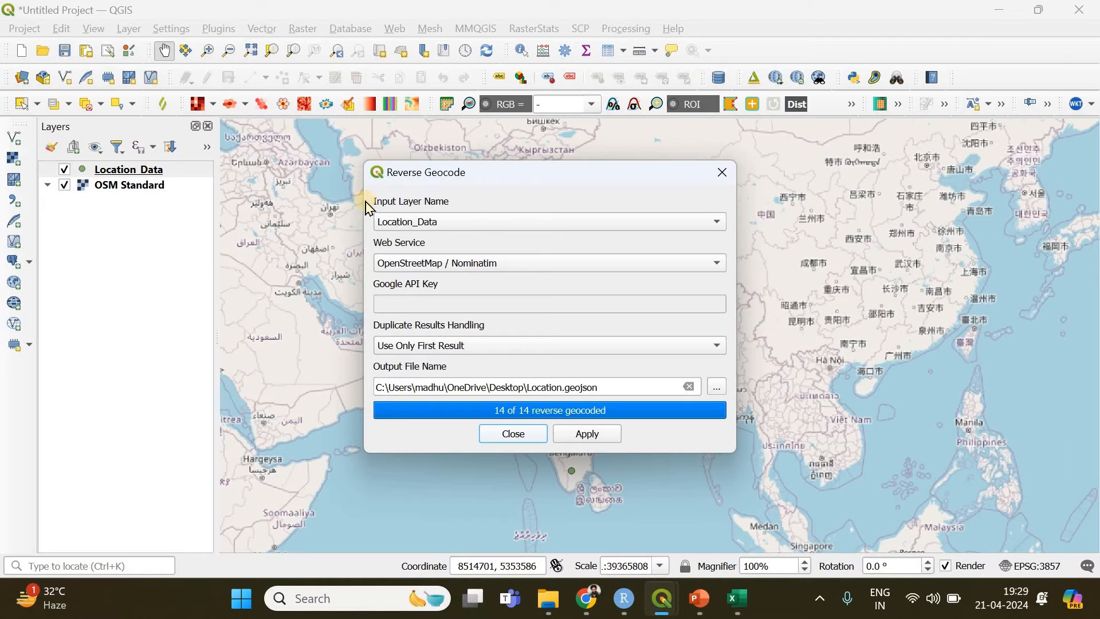
left_click_drag(500, 180, 757, 167)
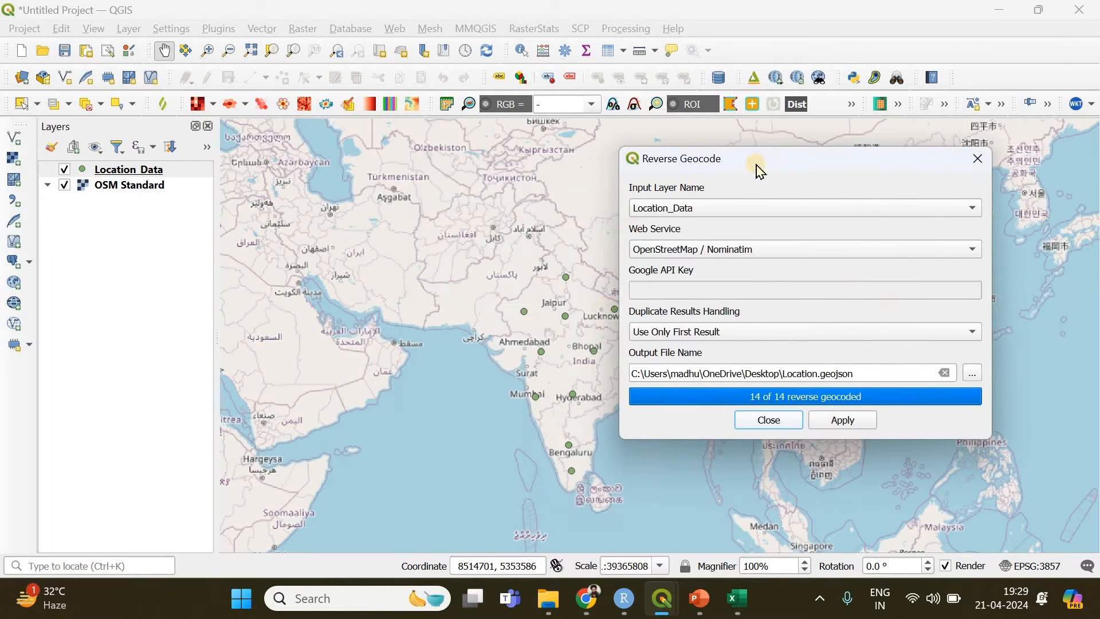
left_click_drag(551, 163, 540, 164)
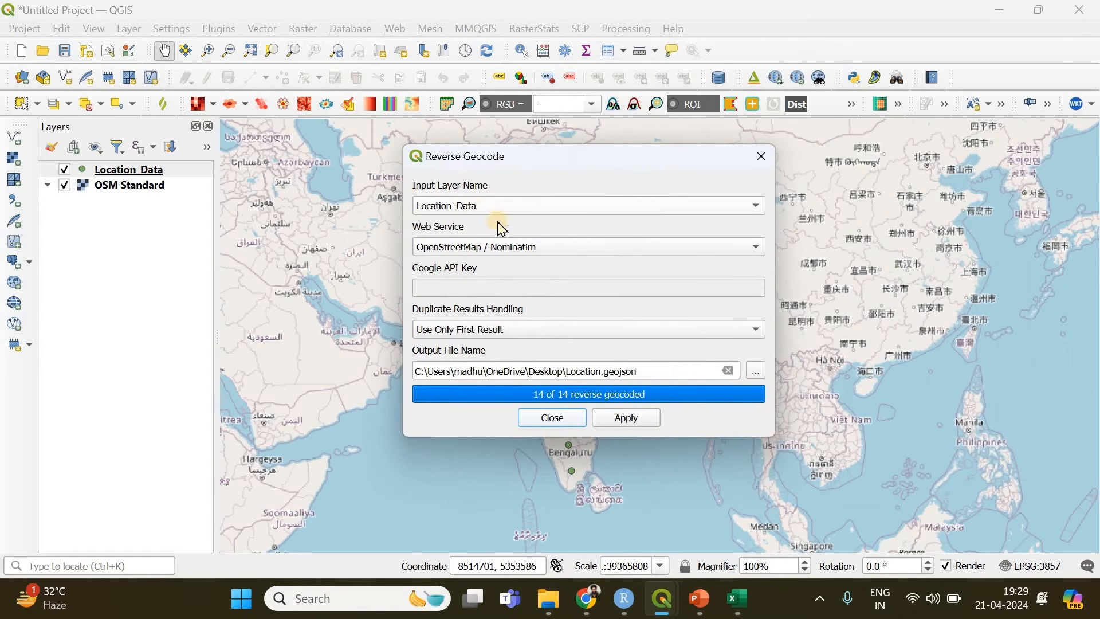
left_click(472, 246)
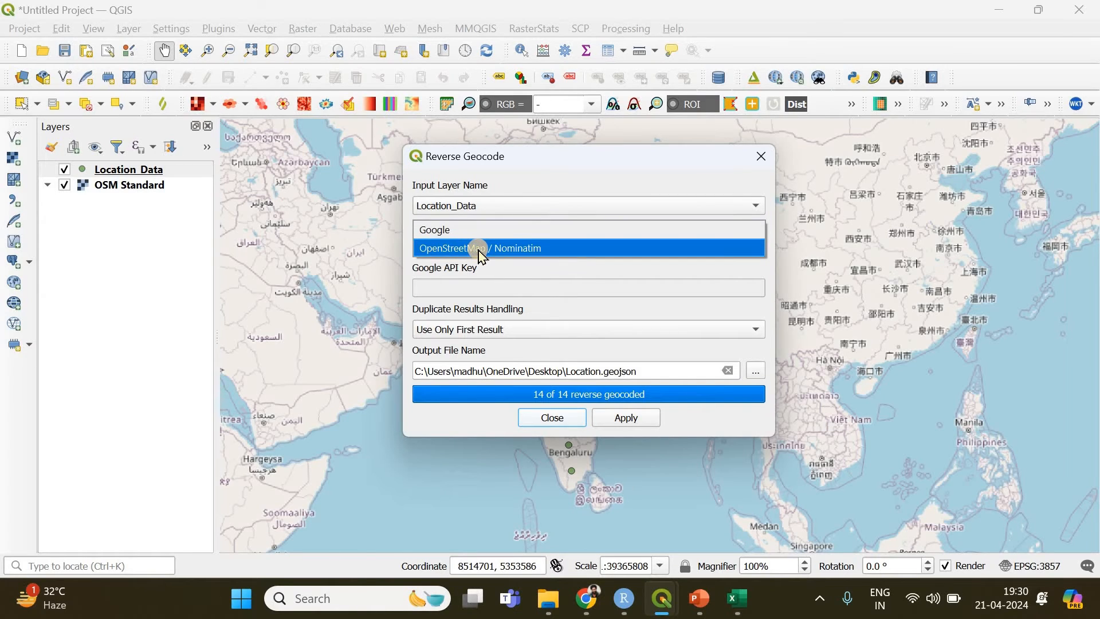
left_click(473, 246)
left_click(471, 241)
left_click(481, 248)
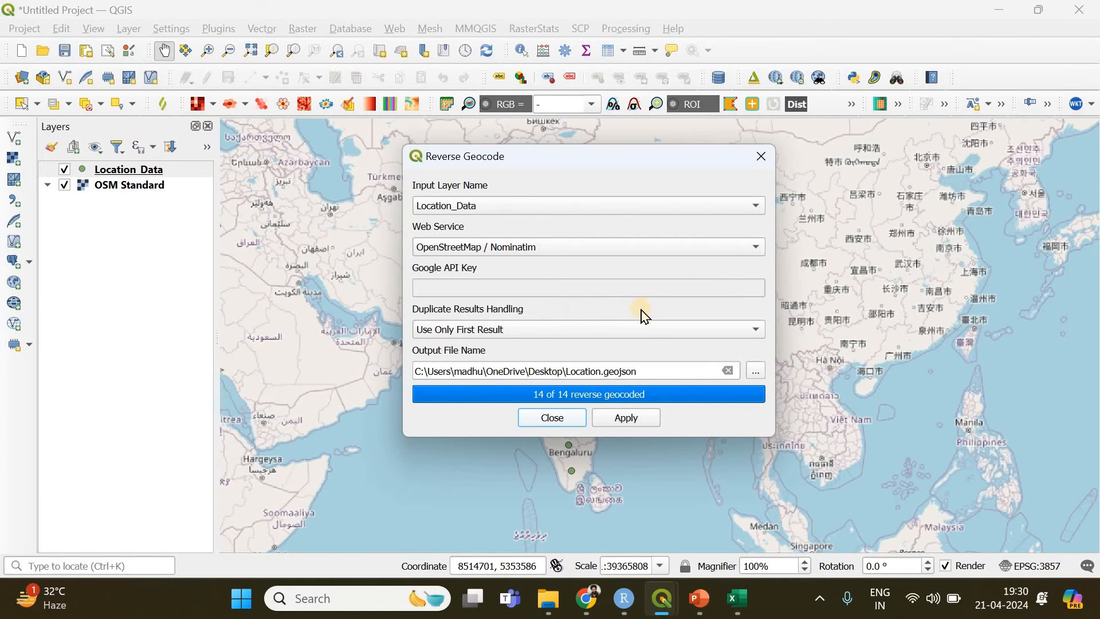
Browse for the output file location and choose the Reverse Geocoding folder
left_click(758, 371)
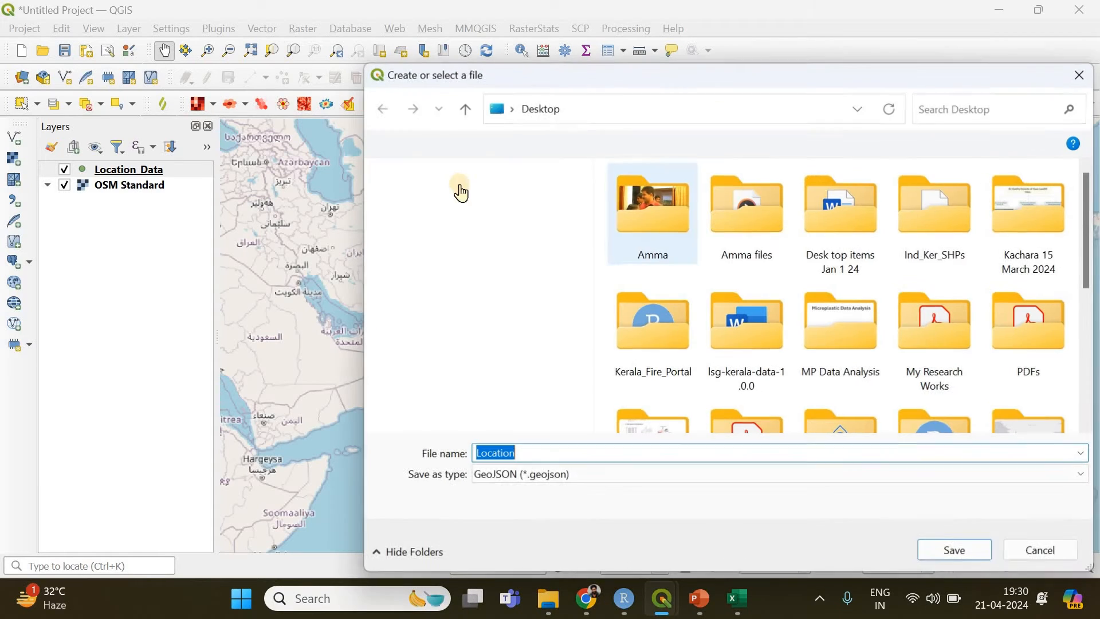
left_click(432, 235)
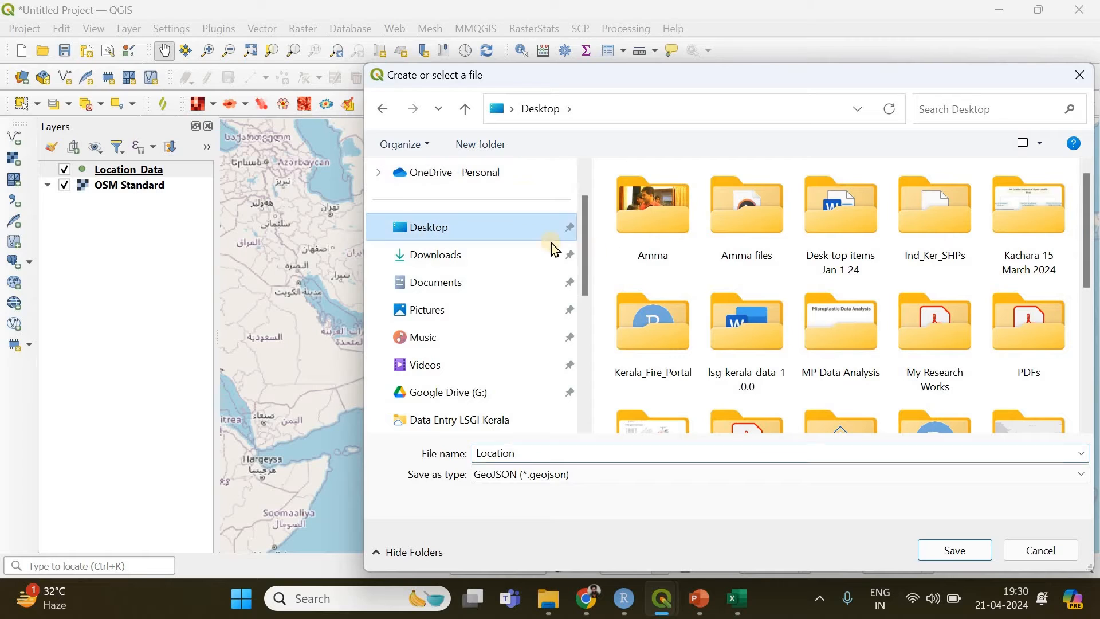
scroll(455, 320, "down", 2)
left_click(471, 316)
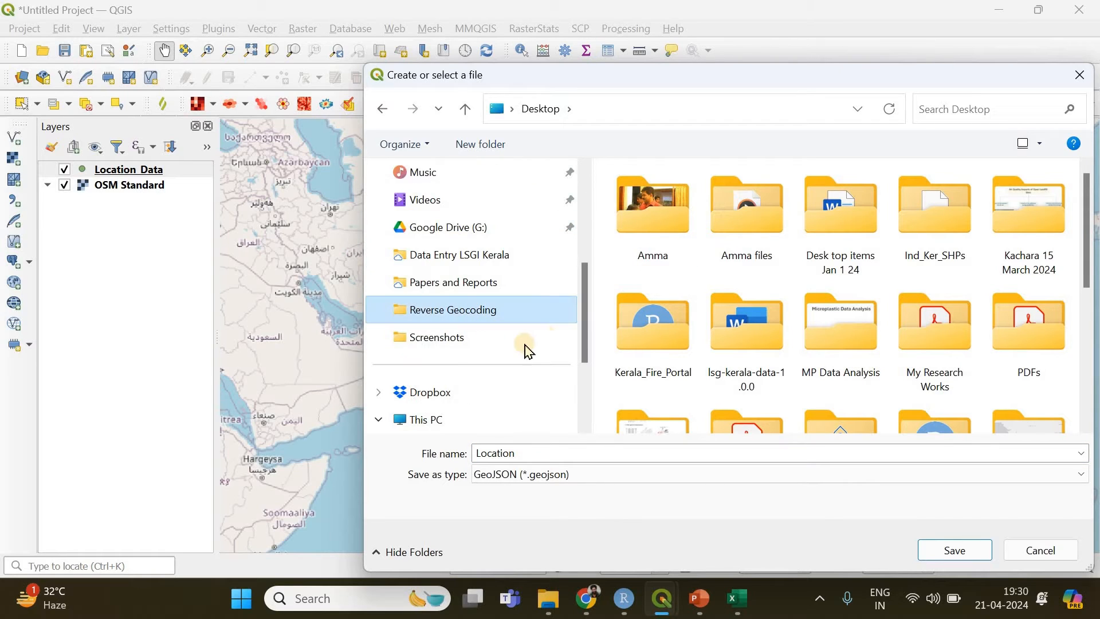
Name the output file Location_Data_NEW, without the .csv extension
left_click(554, 454)
left_click(554, 454)
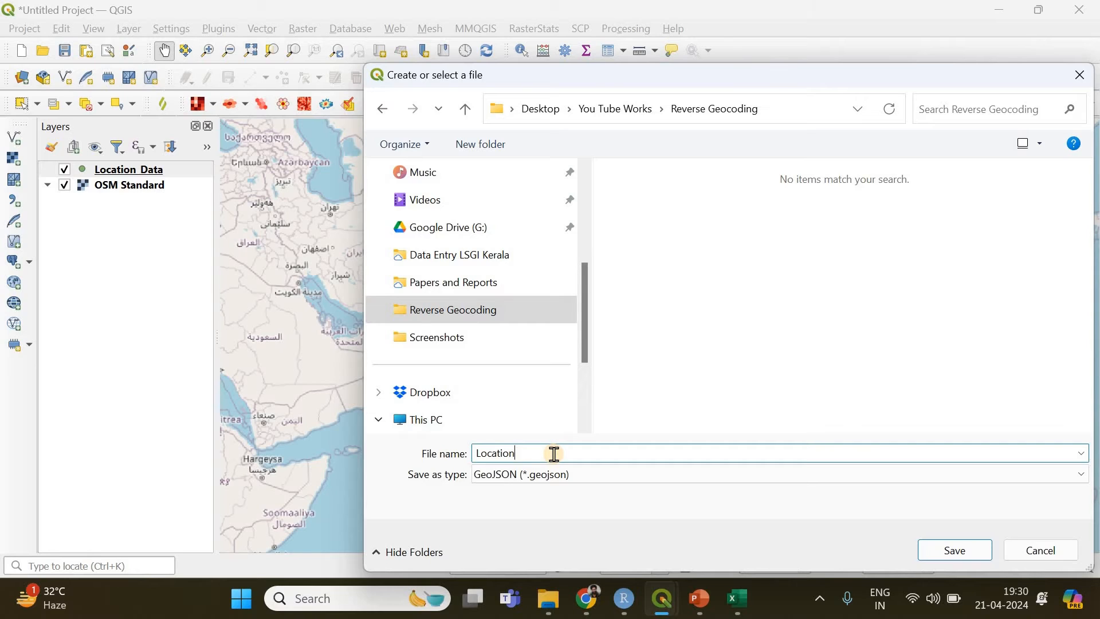
type("_")
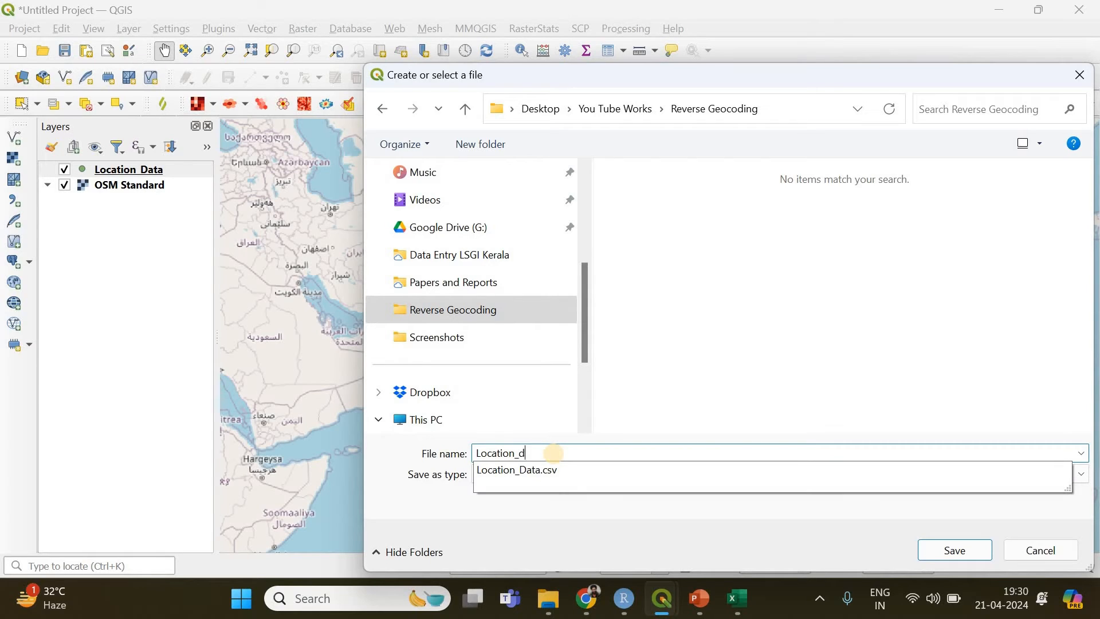
type("dATA")
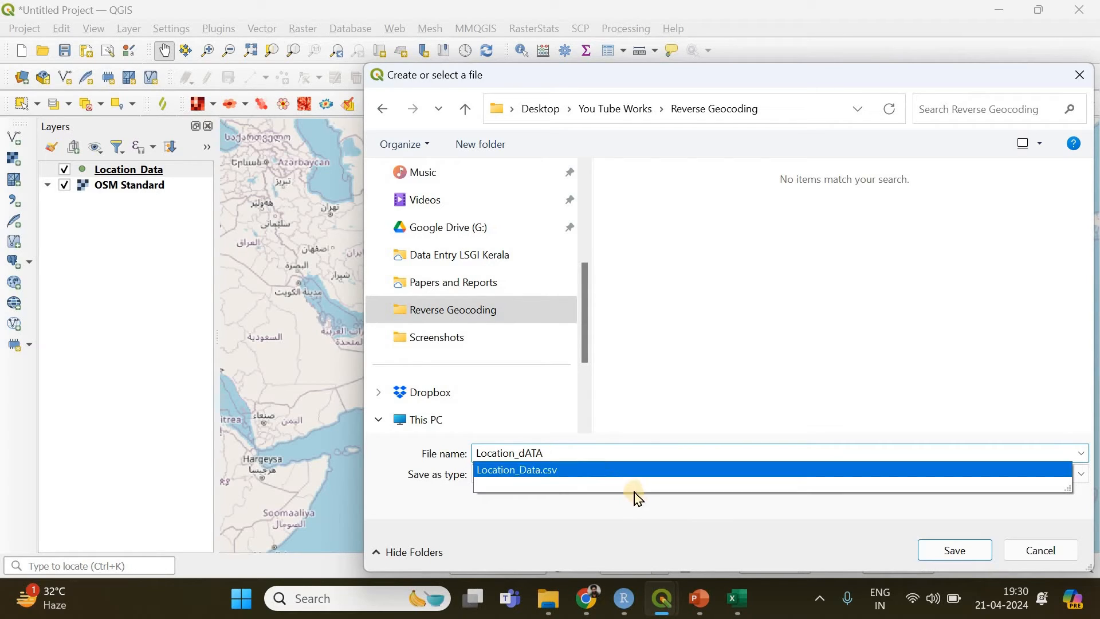
left_click(566, 467)
left_click(553, 454)
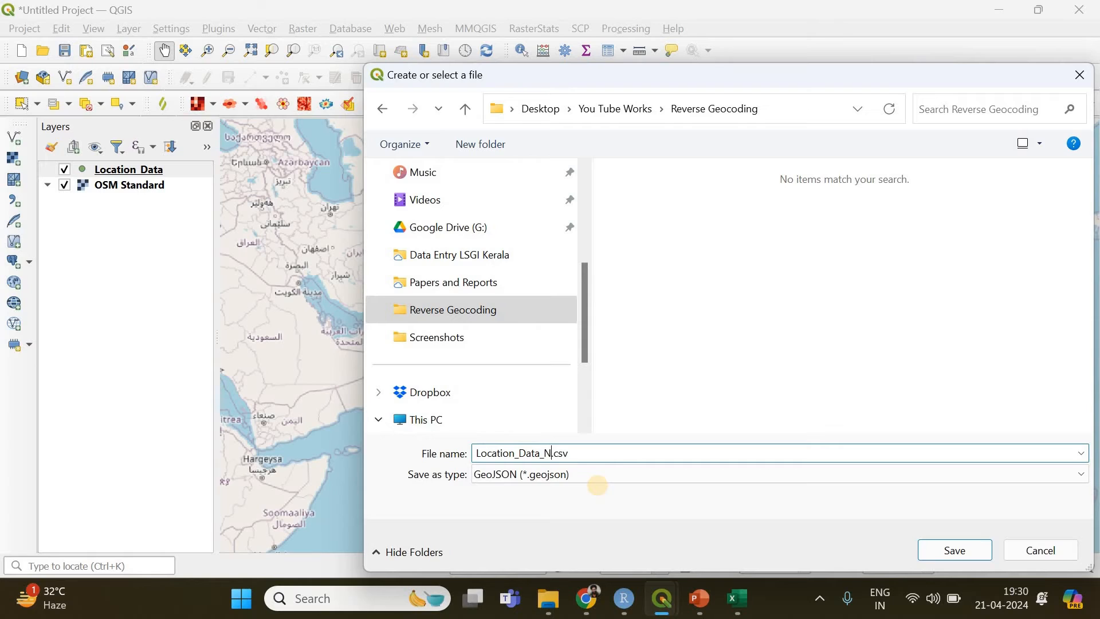
left_click(610, 455)
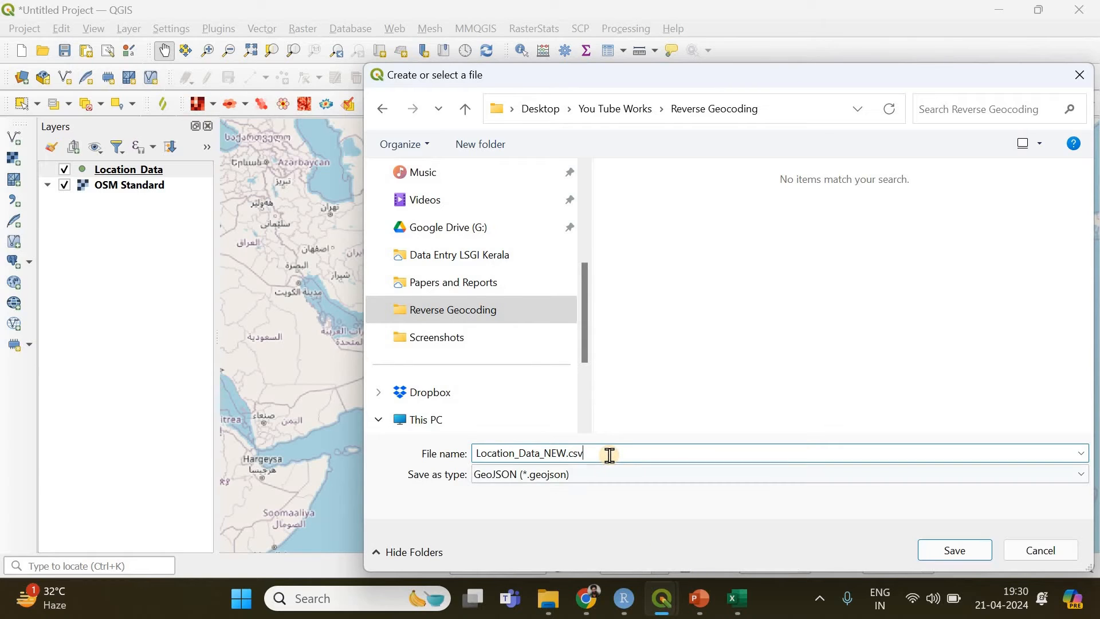
key("BackSpace")
left_click_drag(736, 80, 519, 55)
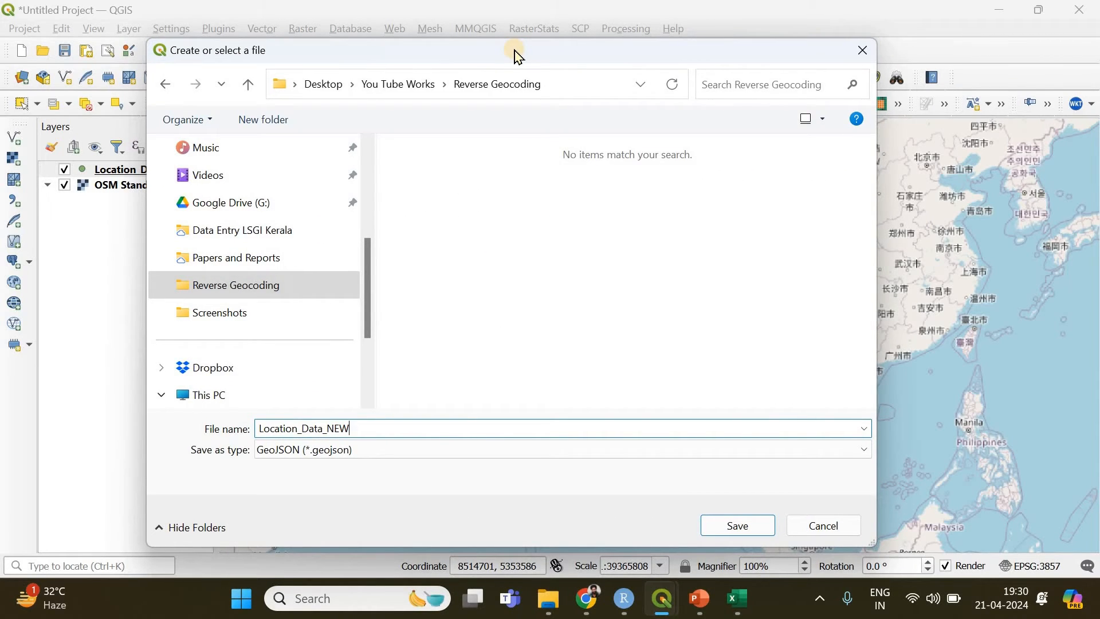
Save the output as GeoJSON, run the reverse geocoding and close the tool
left_click(514, 453)
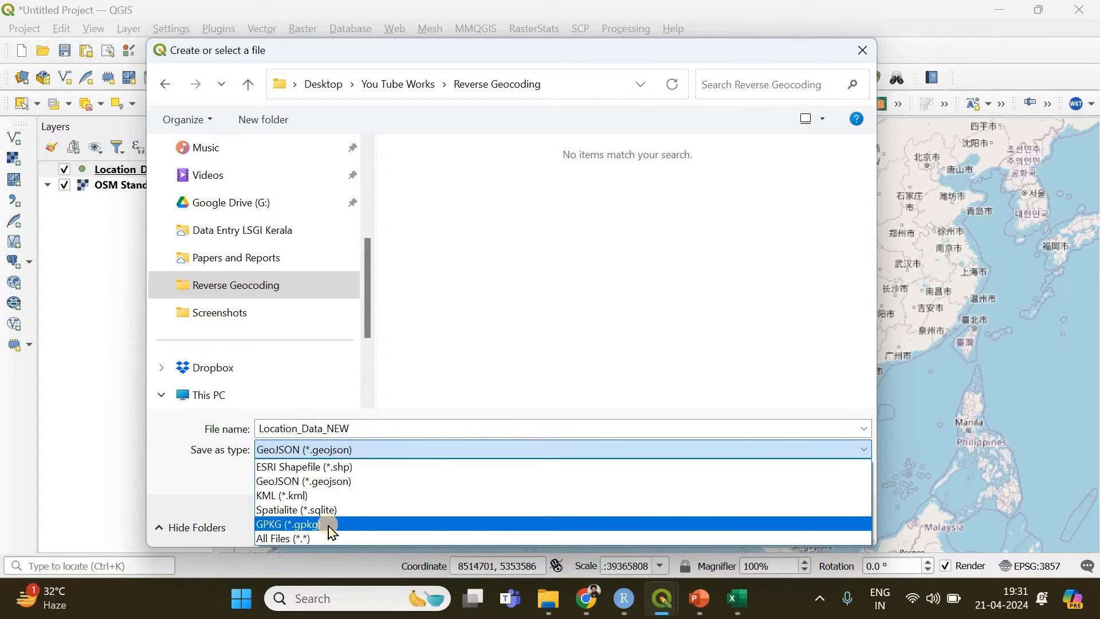
left_click(314, 481)
left_click(739, 526)
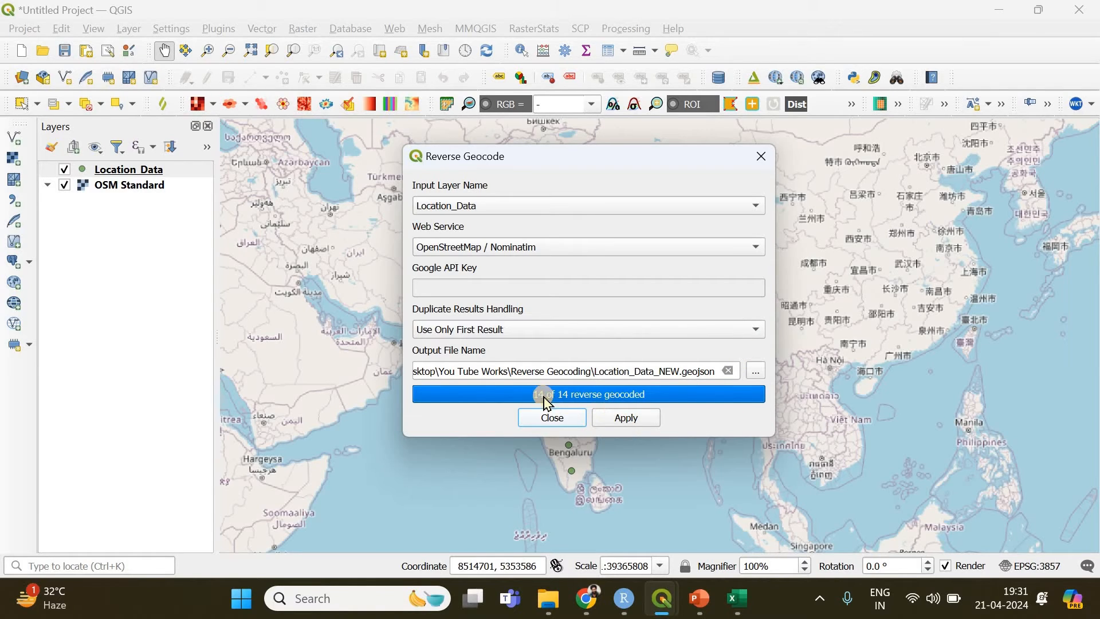
left_click(618, 423)
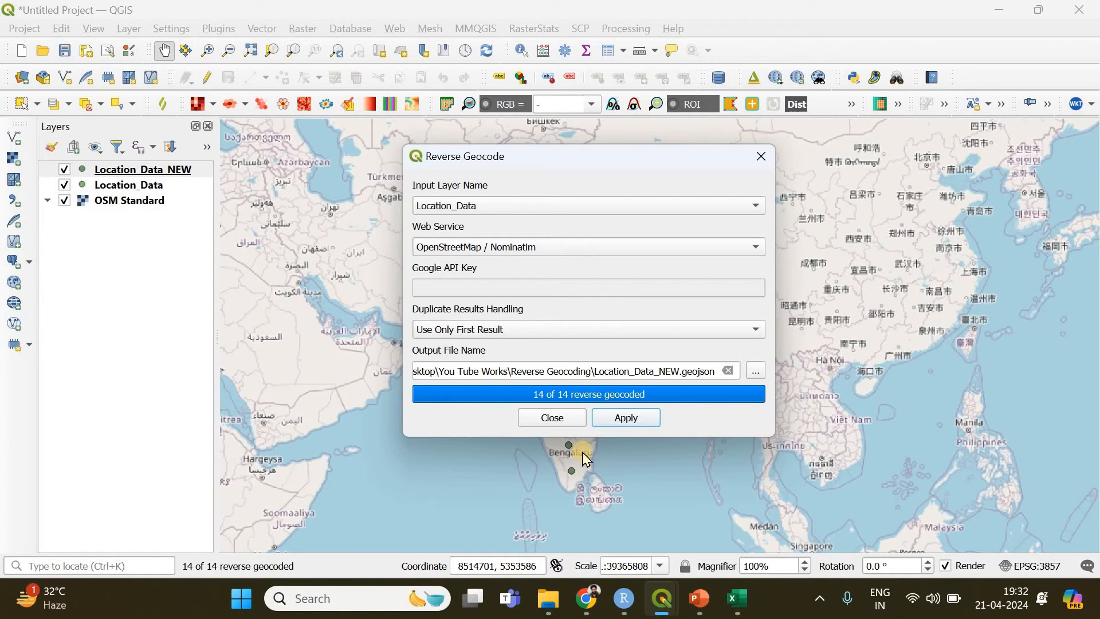
left_click(553, 418)
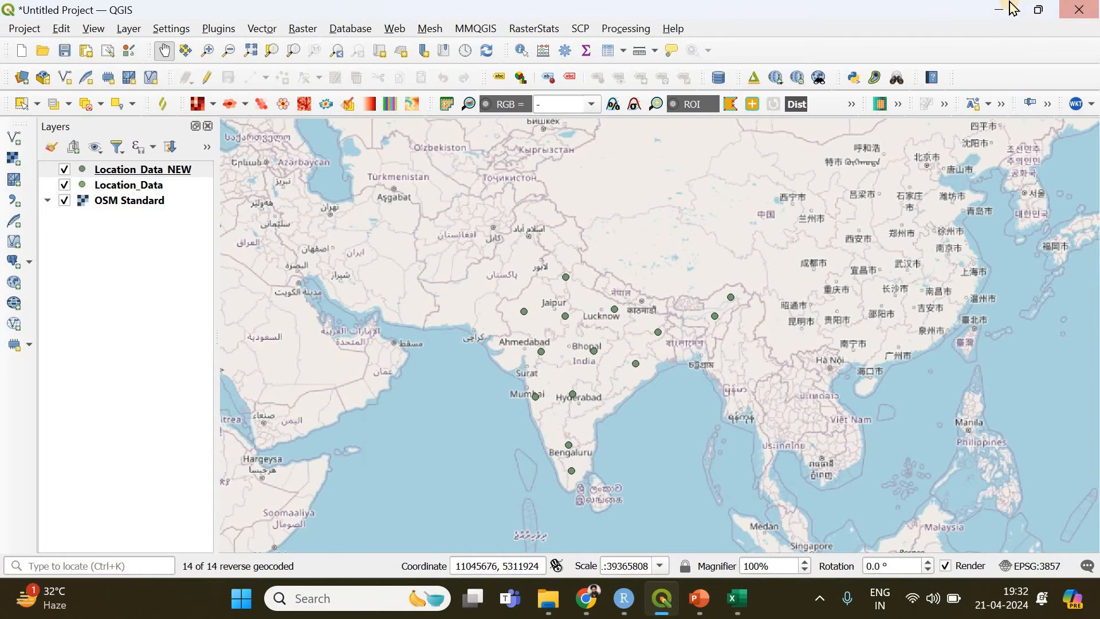
Refresh the Reverse Geocoding folder in File Explorer, check for Location_Data_NEW.geojson and return to QGIS
left_click(1012, 7)
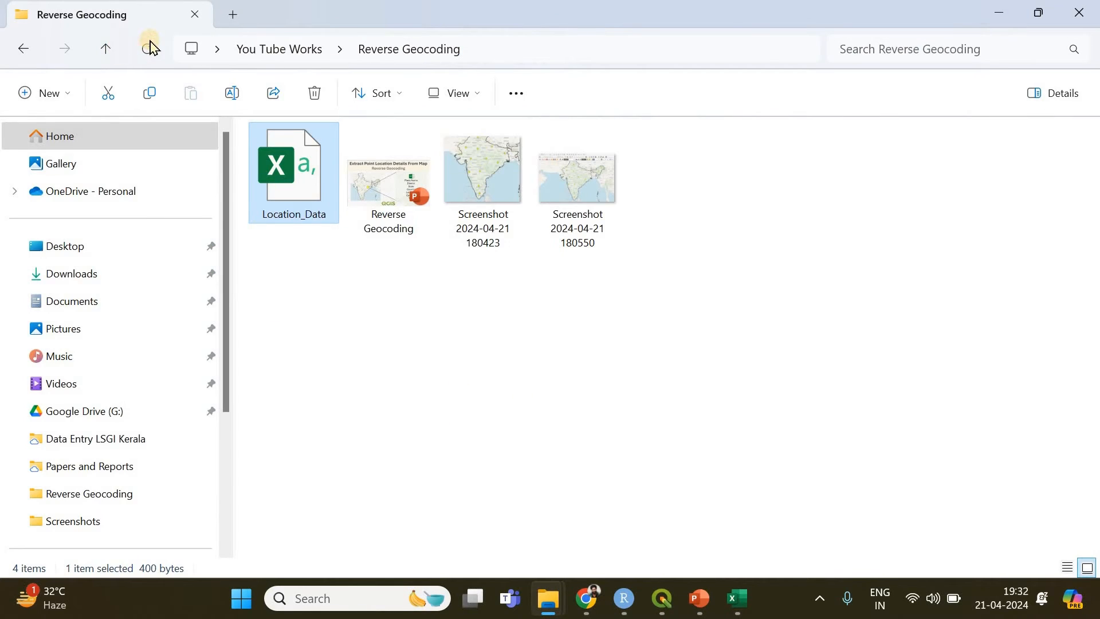
left_click(150, 46)
left_click(396, 230)
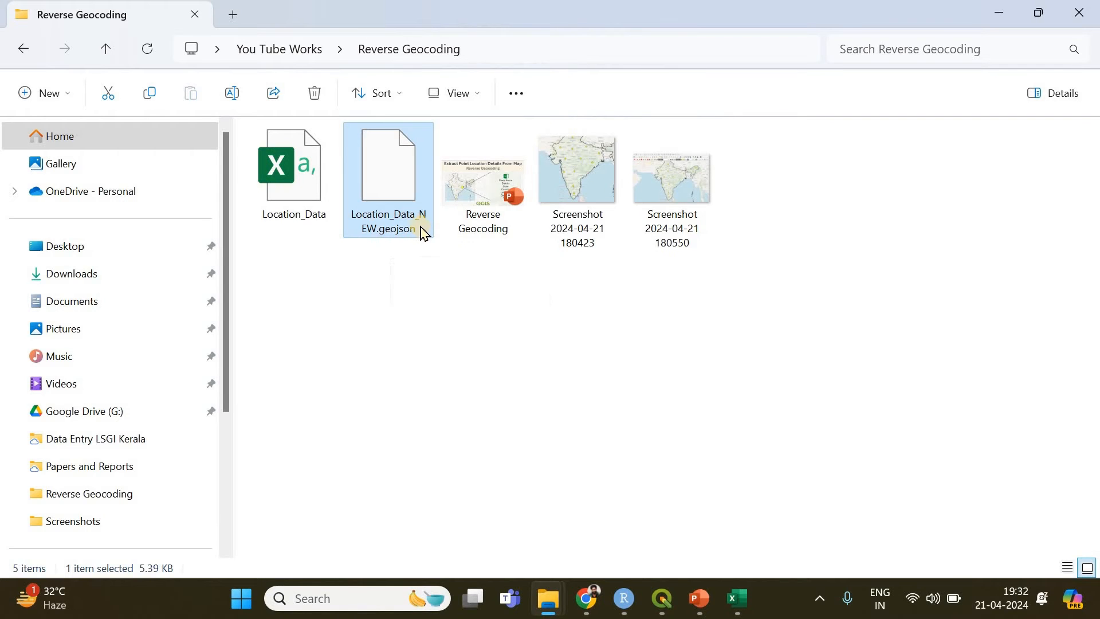
left_click(663, 598)
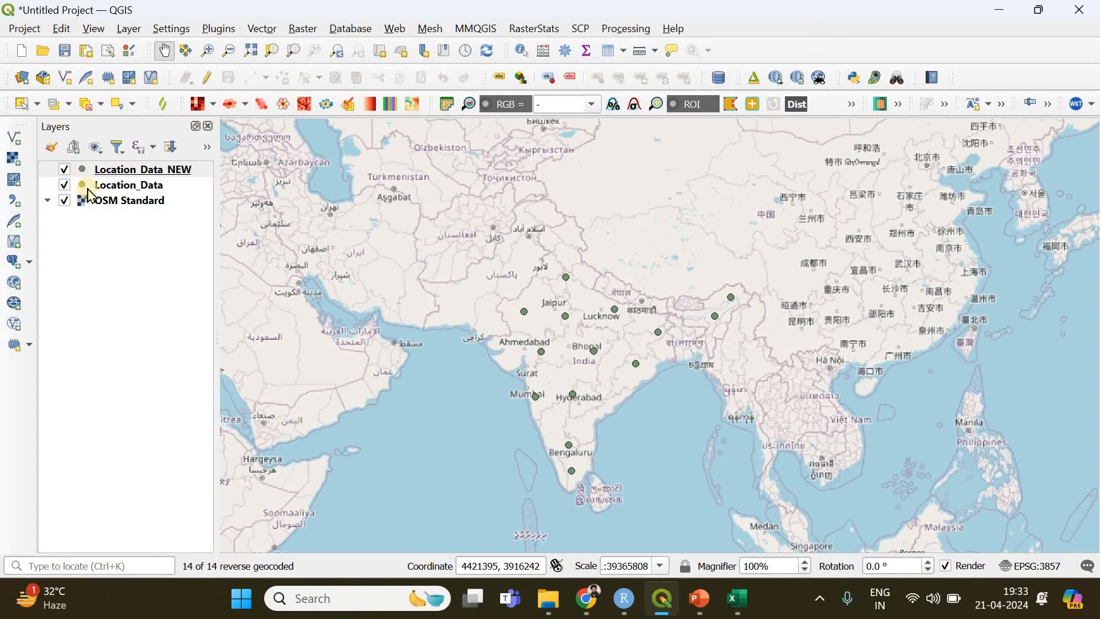
Hide the Location_Data and OSM Standard layers, and view Location_Data_NEW.geojson in the Reverse Geocoding folder window over QGIS
left_click(64, 184)
left_click(64, 201)
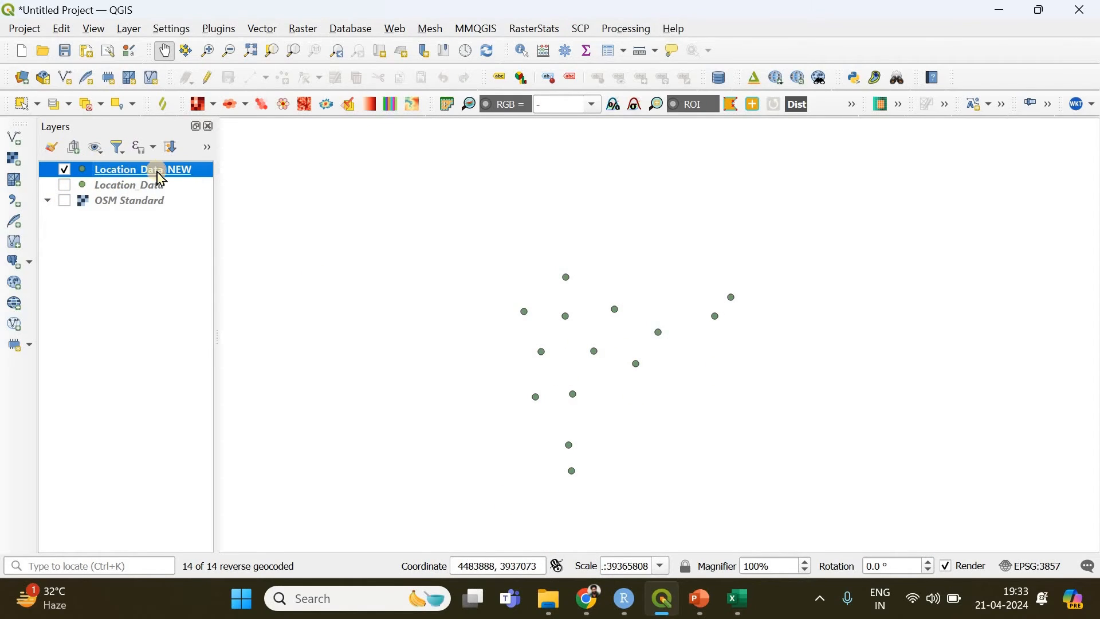
left_click(566, 605)
left_click(673, 493)
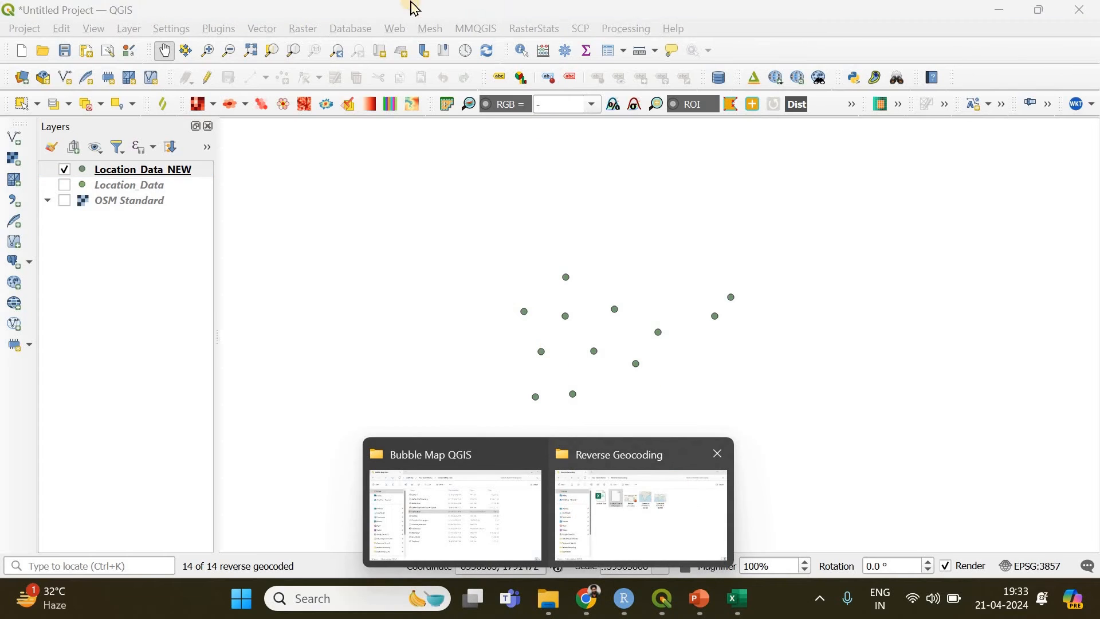
left_click_drag(409, 16, 714, 66)
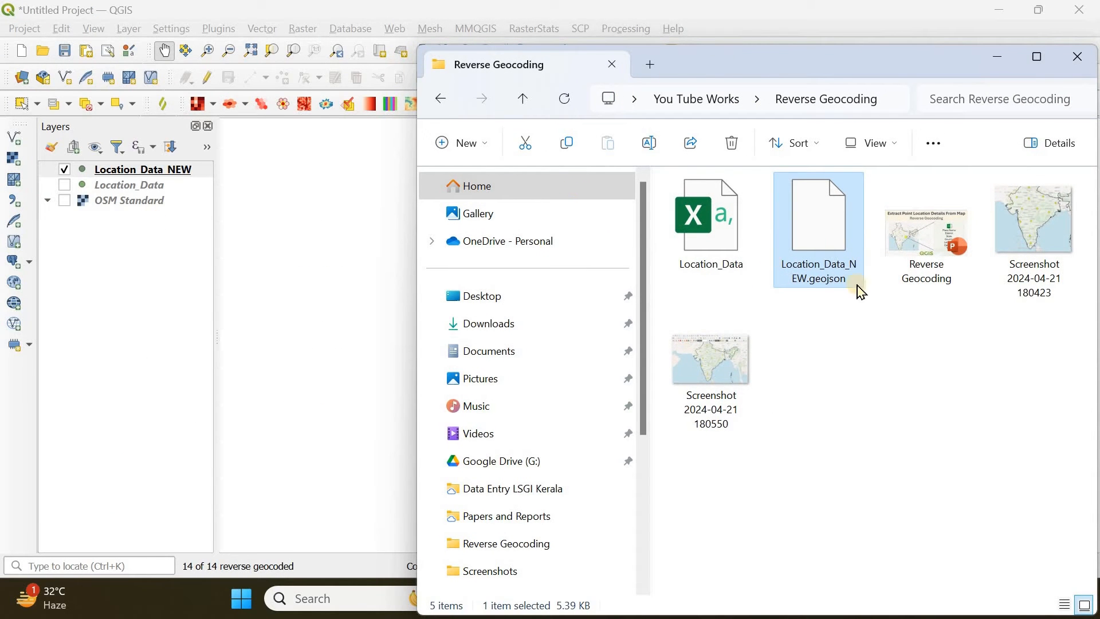
left_click_drag(952, 75, 807, 88)
Return to QGIS and show the Location_Data and OSM Standard layers again
left_click(121, 170)
left_click(66, 185)
left_click(65, 200)
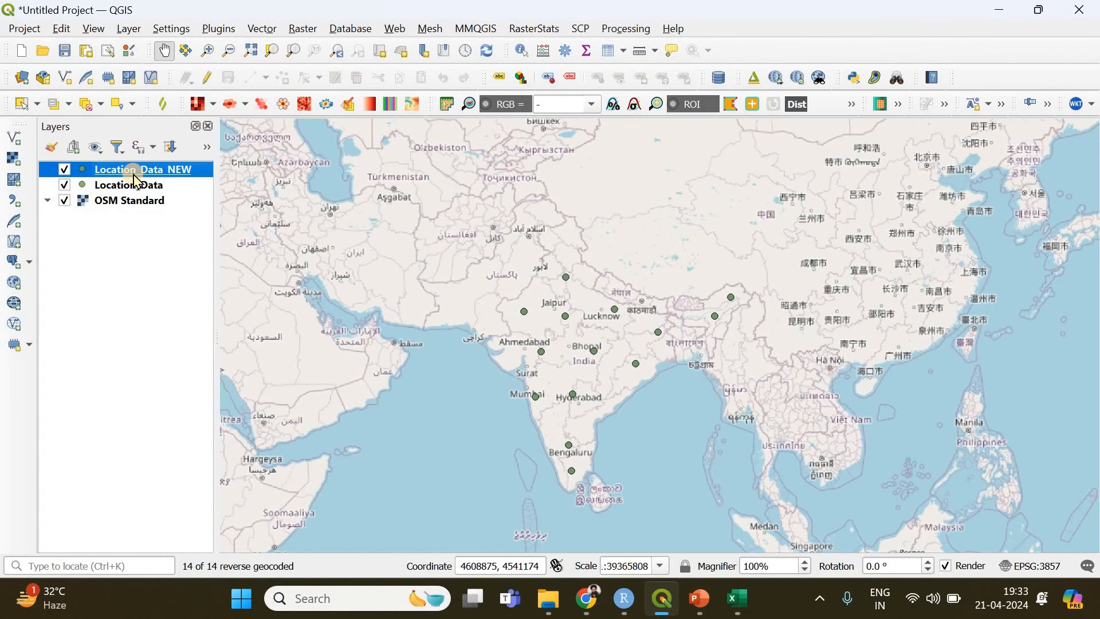
Hide the Location_Data layer, and open the attribute table of Location_Data_NEW in a maximized window
left_click(65, 185)
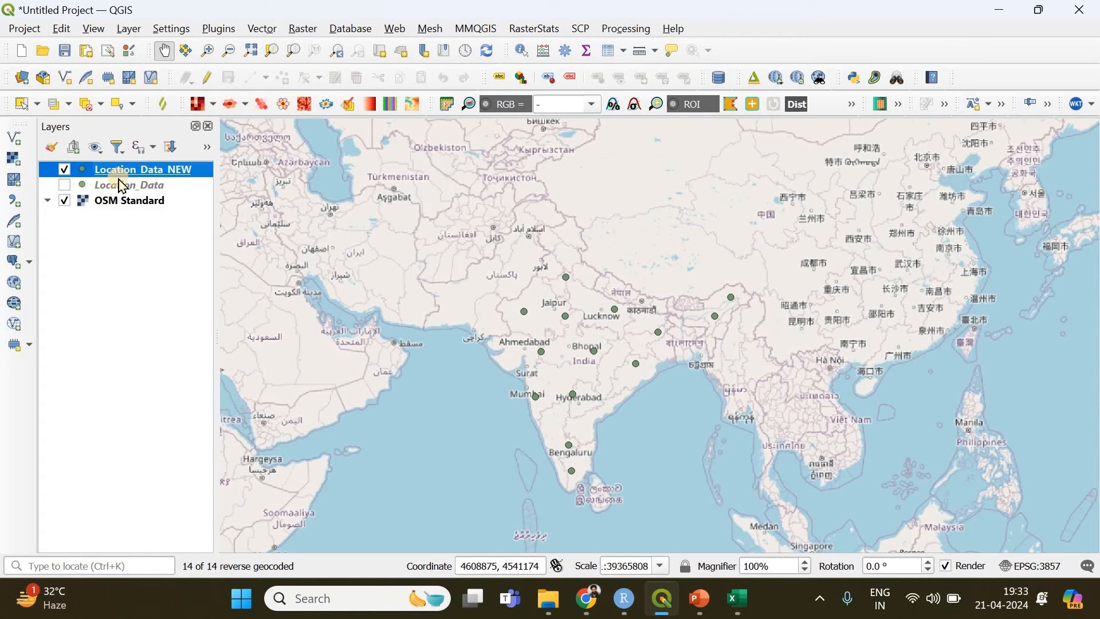
right_click(153, 168)
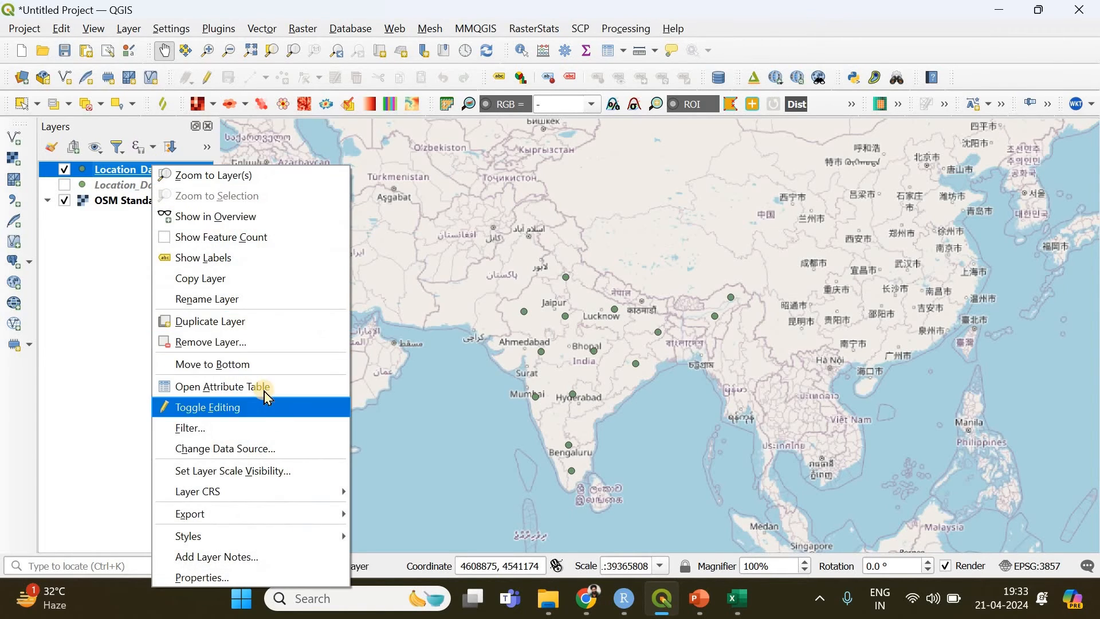
left_click(265, 395)
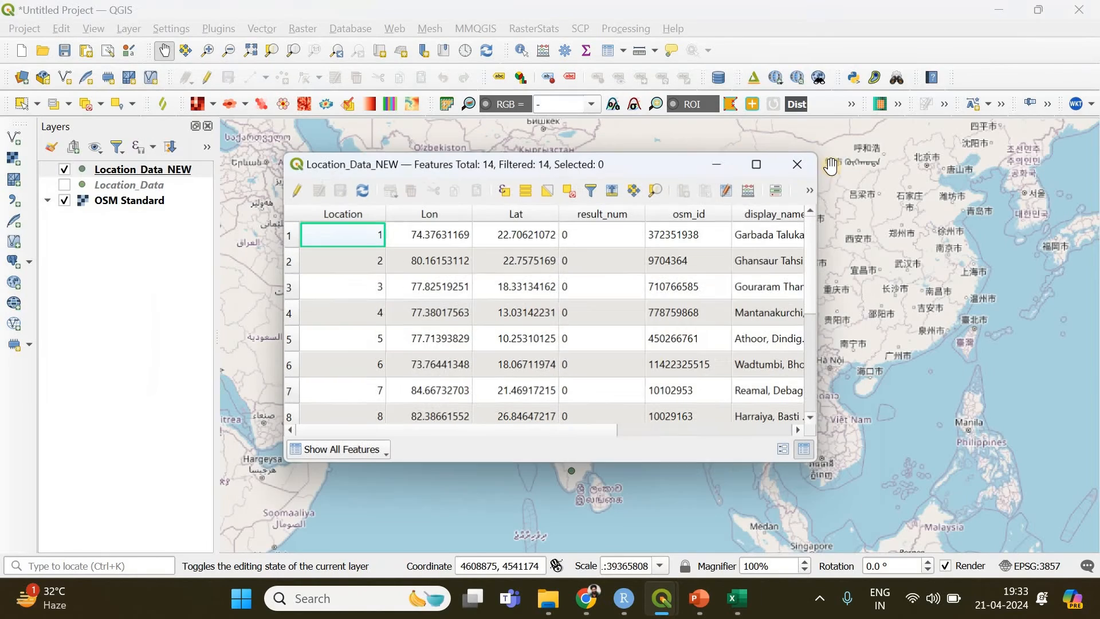
left_click(756, 168)
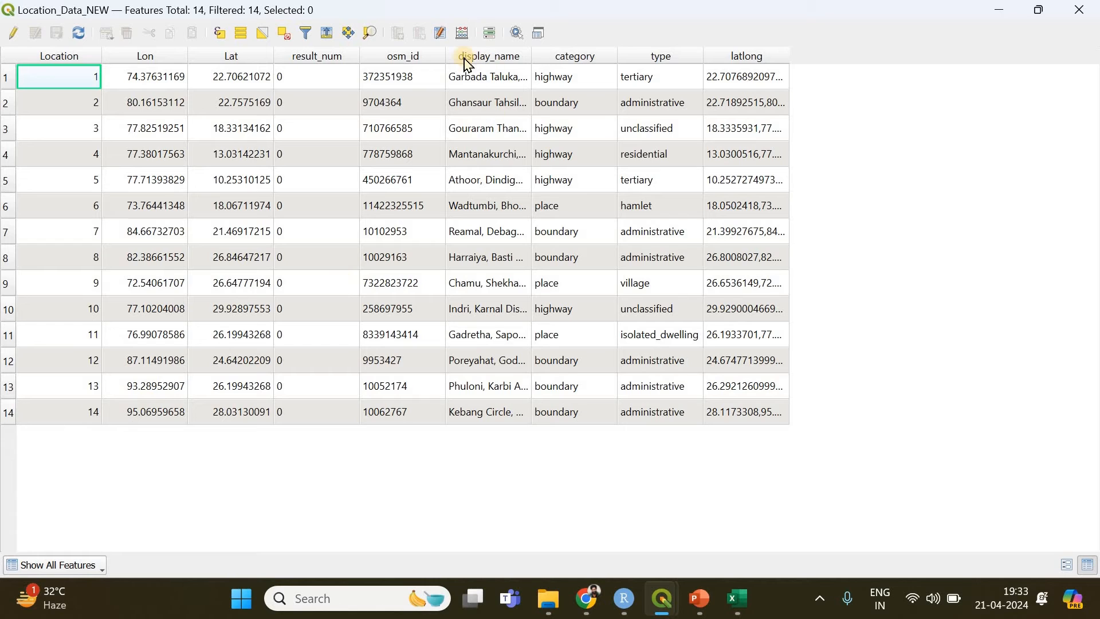
Widen the display_name column and sort by it in ascending order to read the addresses, and close the attribute table
left_click(528, 56)
double_click(531, 56)
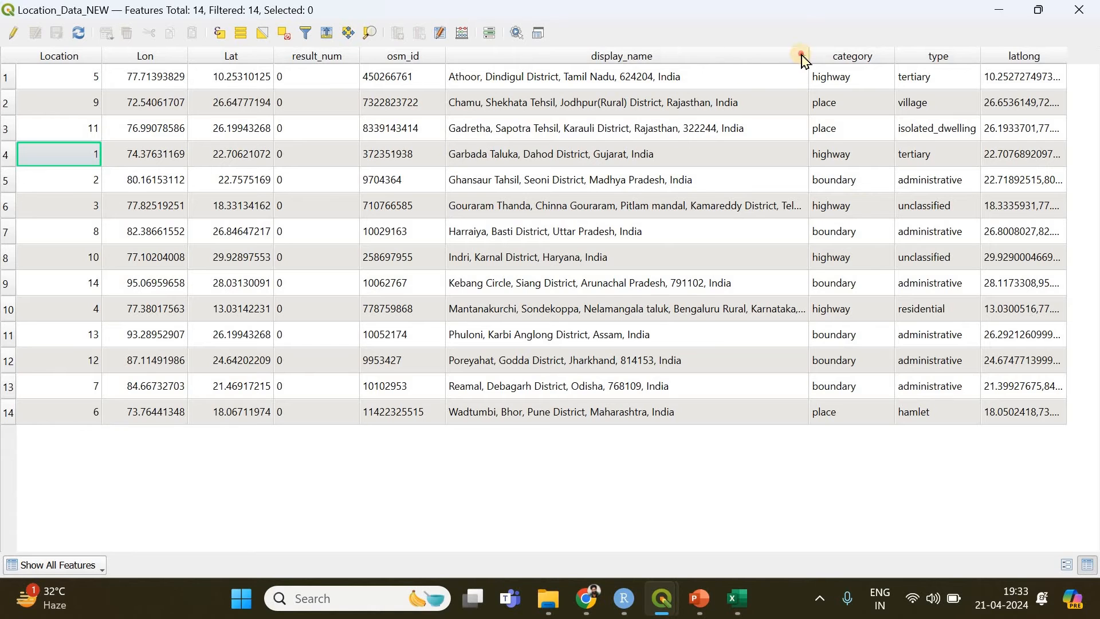
left_click(801, 58)
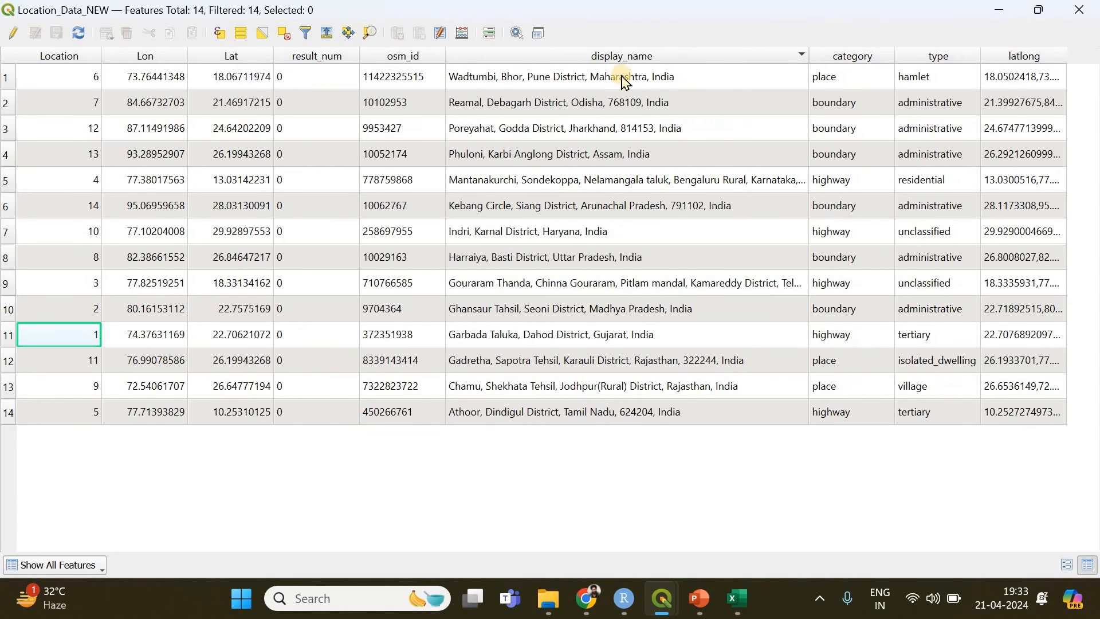
left_click(803, 56)
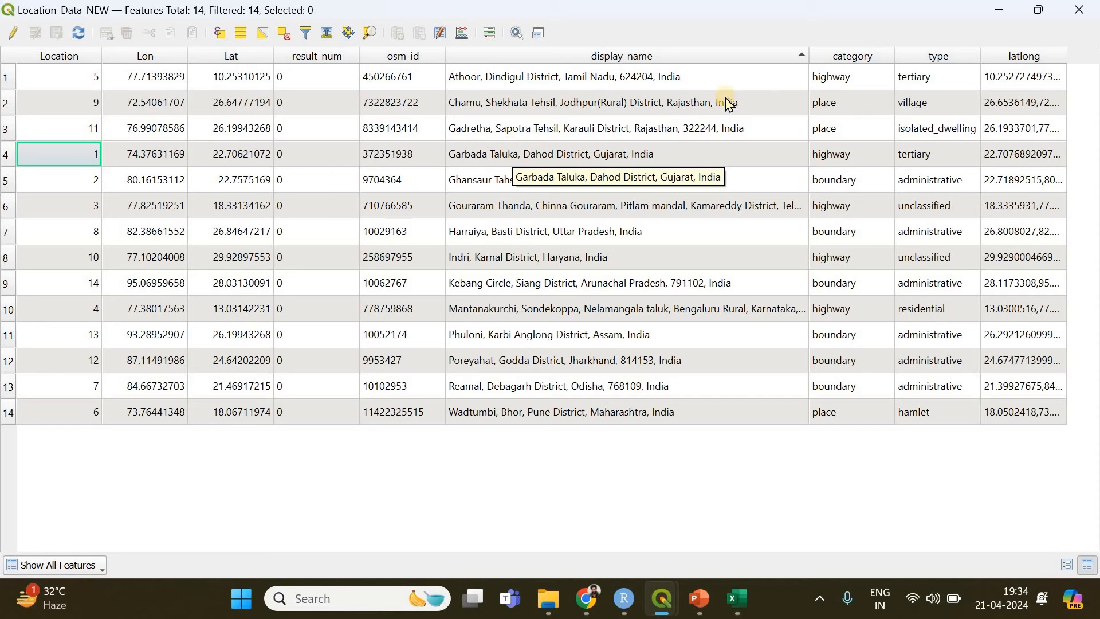
left_click(1069, 12)
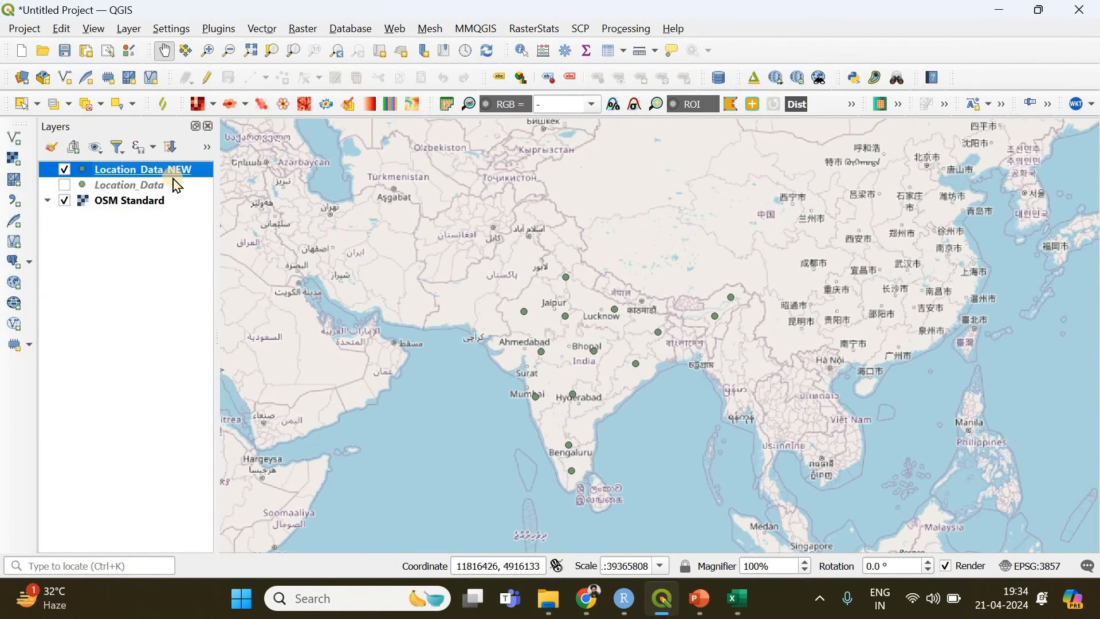
Open the attribute table of Location_Data_NEW in a maximized window to review its fields, and close it
left_click(480, 30)
mouse_move(534, 140)
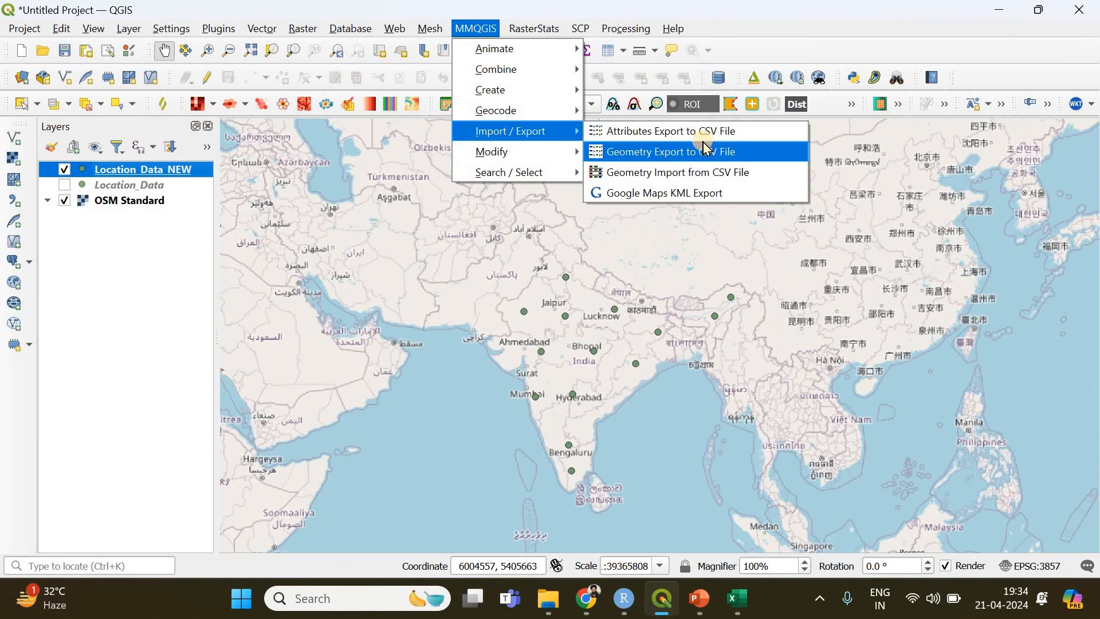
left_click(128, 175)
right_click(128, 172)
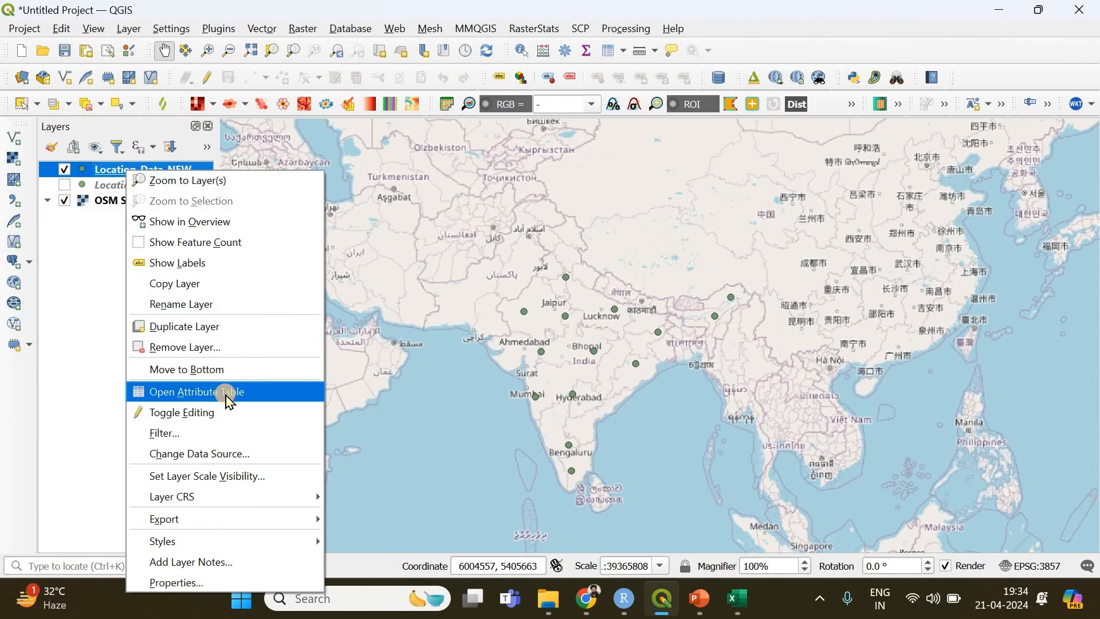
left_click(225, 394)
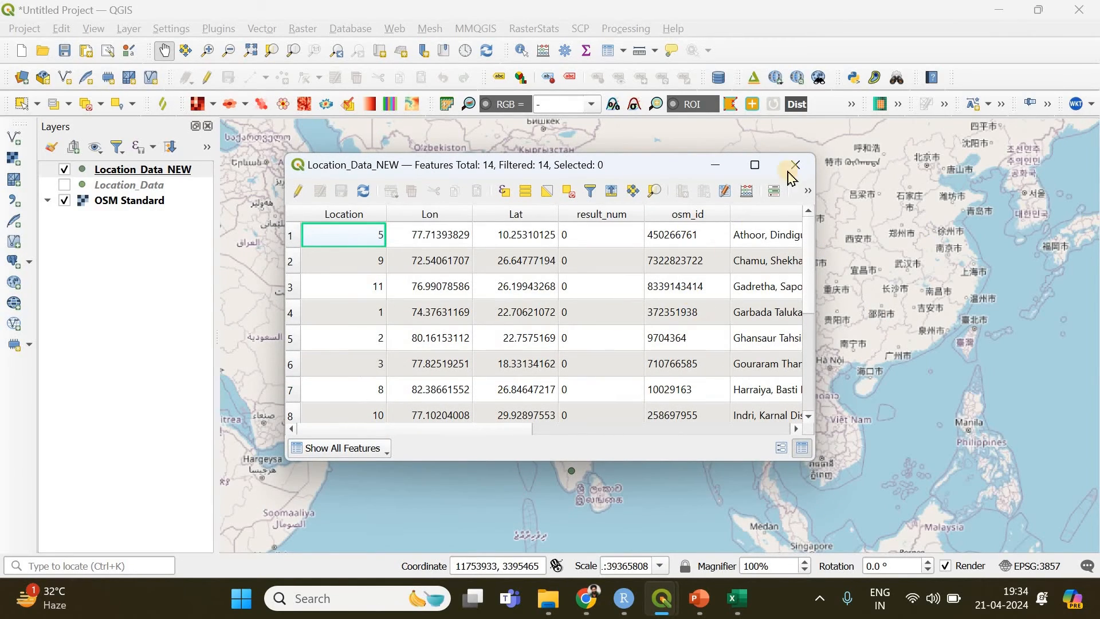
left_click(755, 165)
left_click(1091, 7)
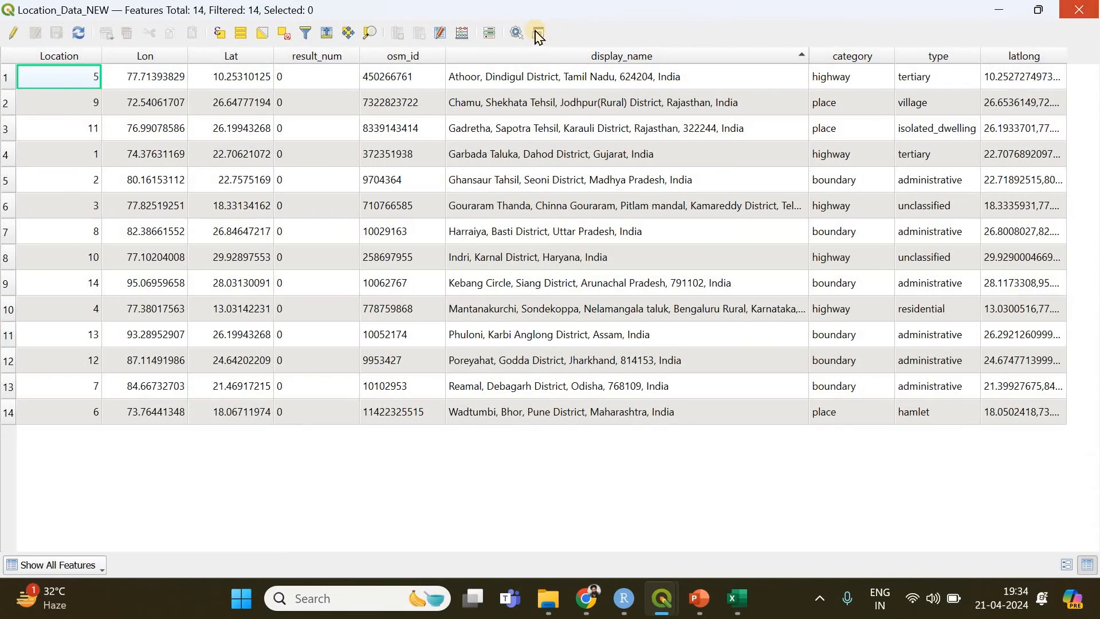
Start the MMQGIS attribute export to CSV for Location_Data_NEW, selecting the Location, Lon, Lat, osm_id, display_name, category and type attributes
left_click(471, 35)
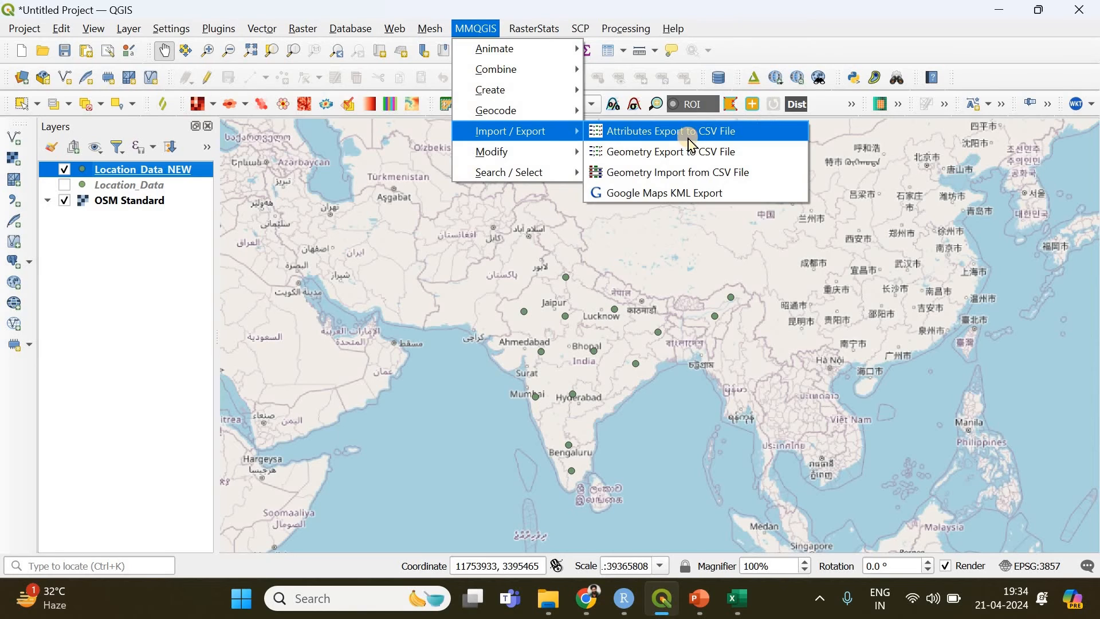
left_click(682, 132)
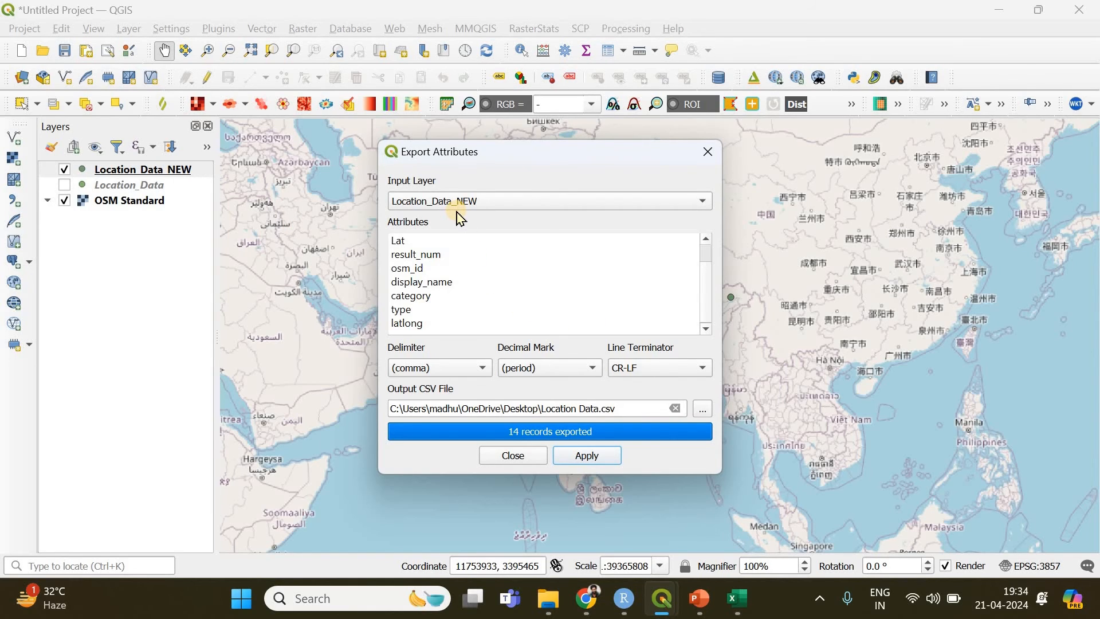
scroll(439, 254, "up", 1)
left_click(413, 245)
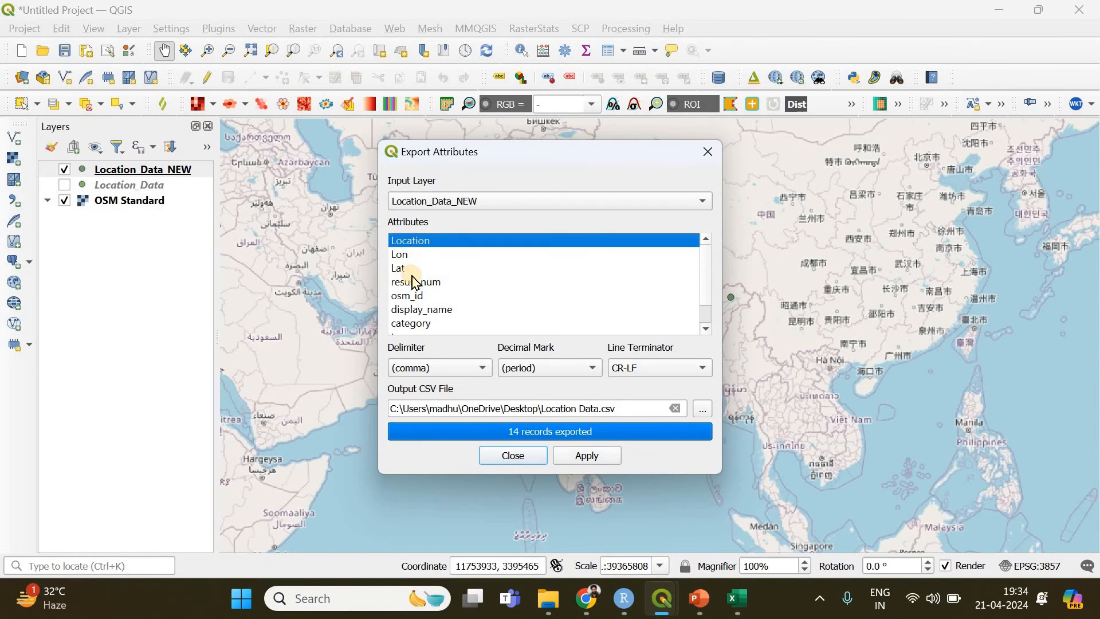
left_click(413, 269, "shift")
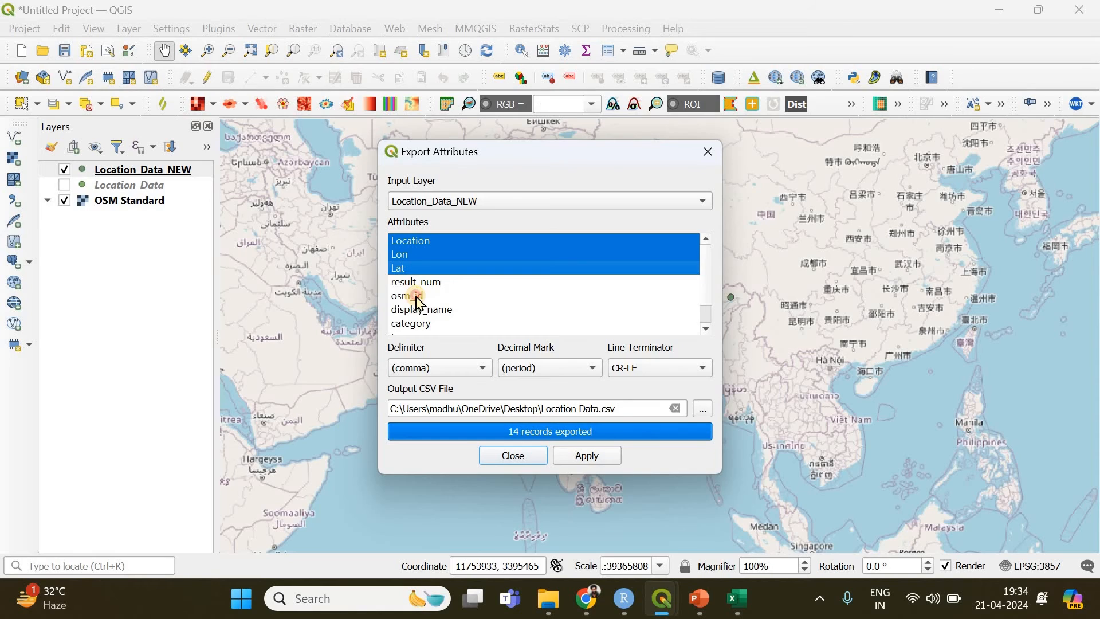
left_click(416, 297, "ctrl")
left_click(427, 324, "shift")
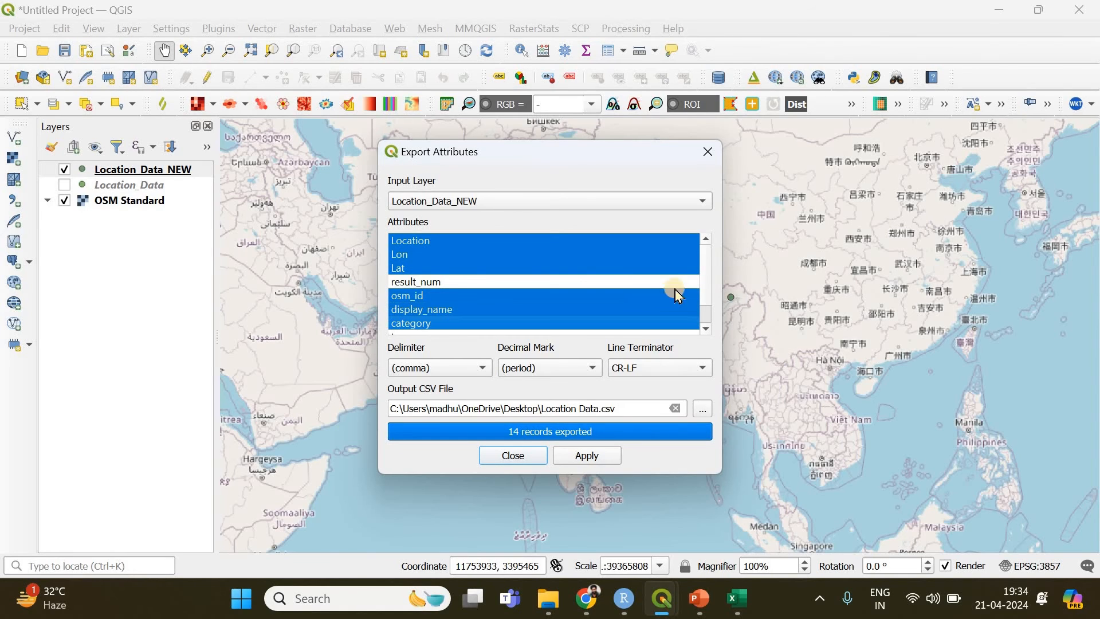
left_click(711, 297)
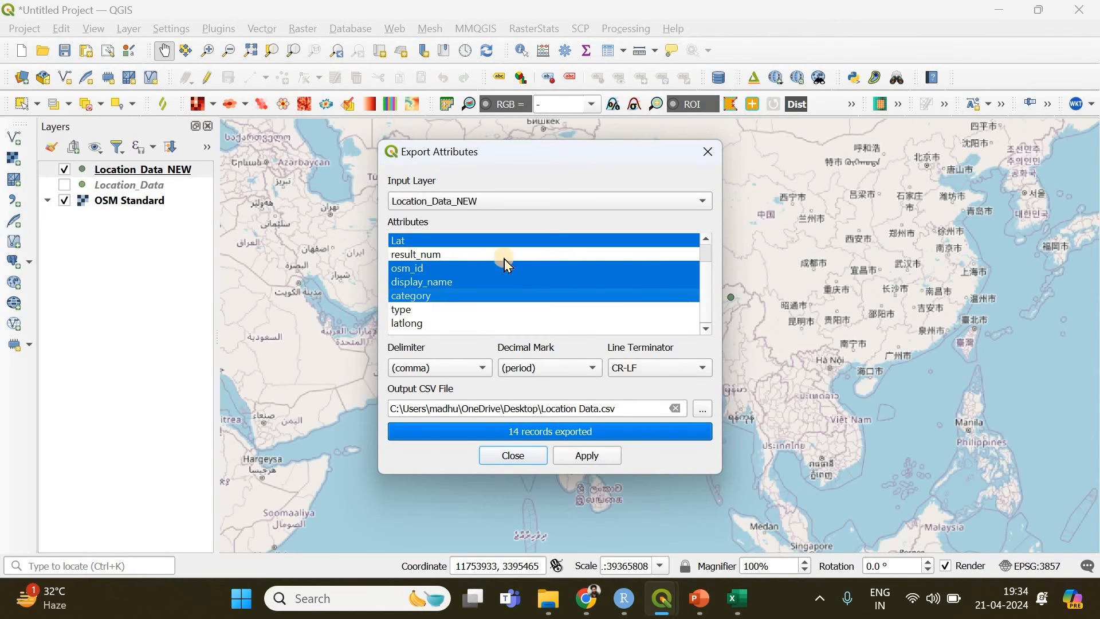
left_click(421, 313, "ctrl")
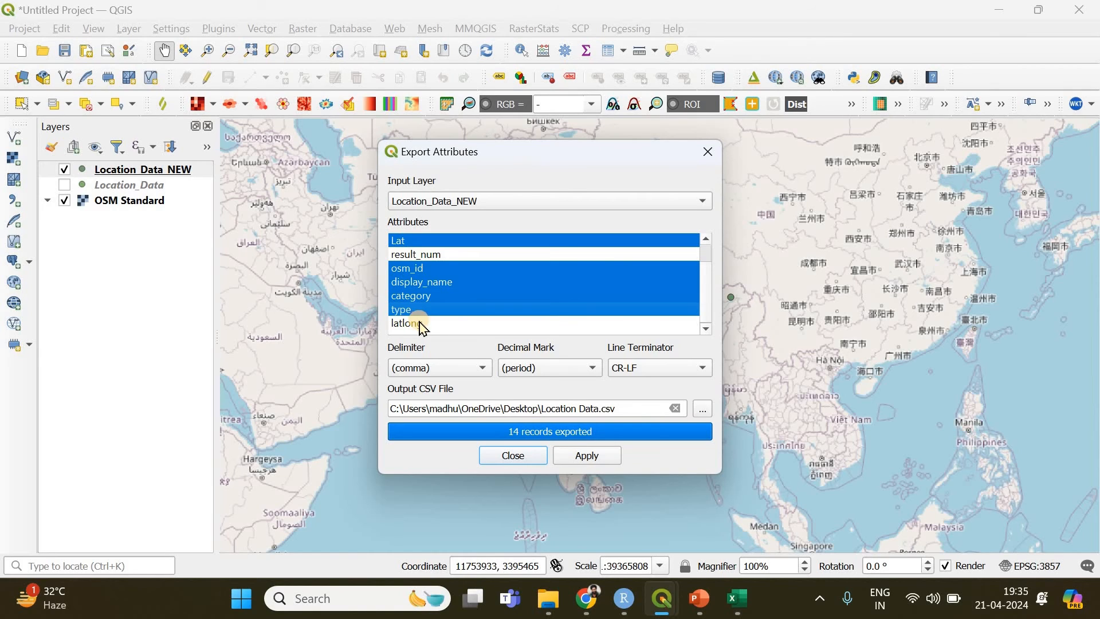
Set the output file to Location Data_IN_CSV_FORMAT in the Reverse Geocoding folder, and run the attribute export
left_click(704, 411)
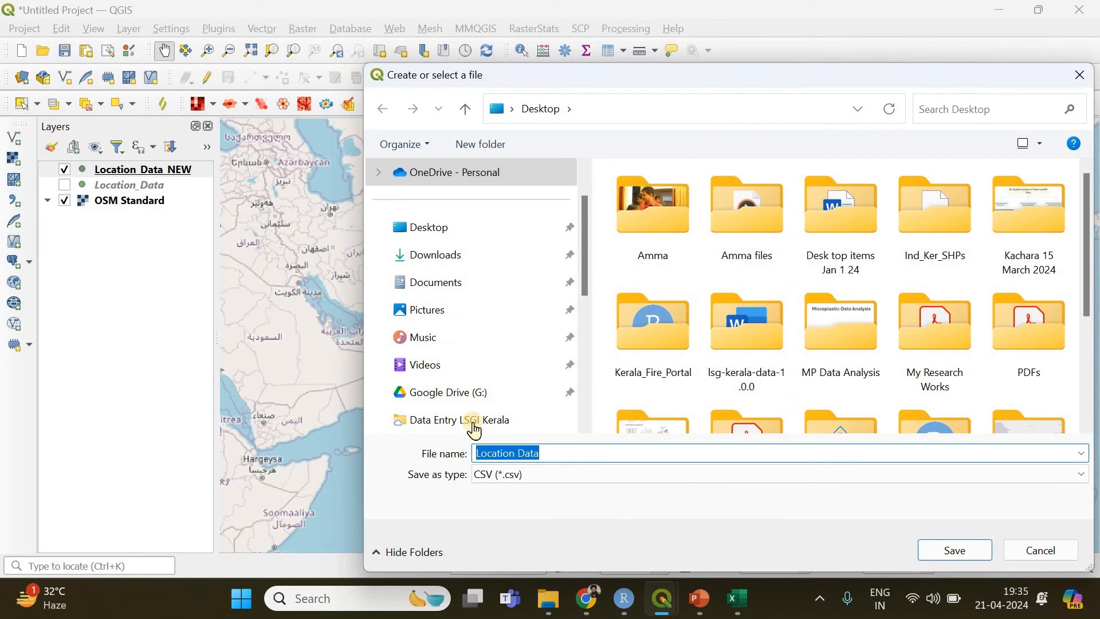
left_click(474, 421)
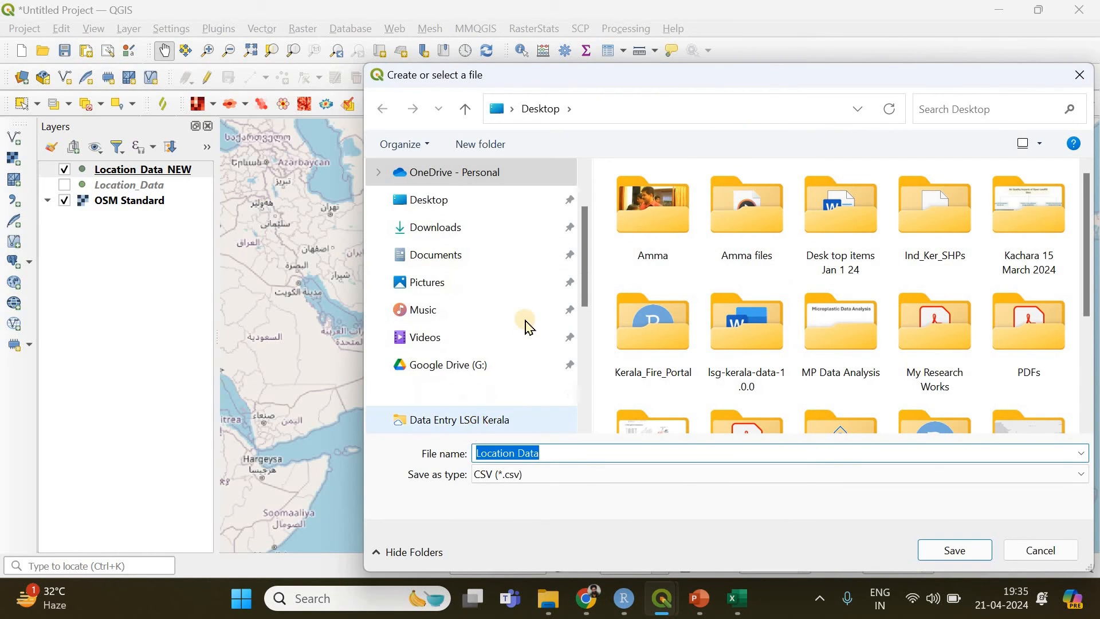
left_click(475, 373)
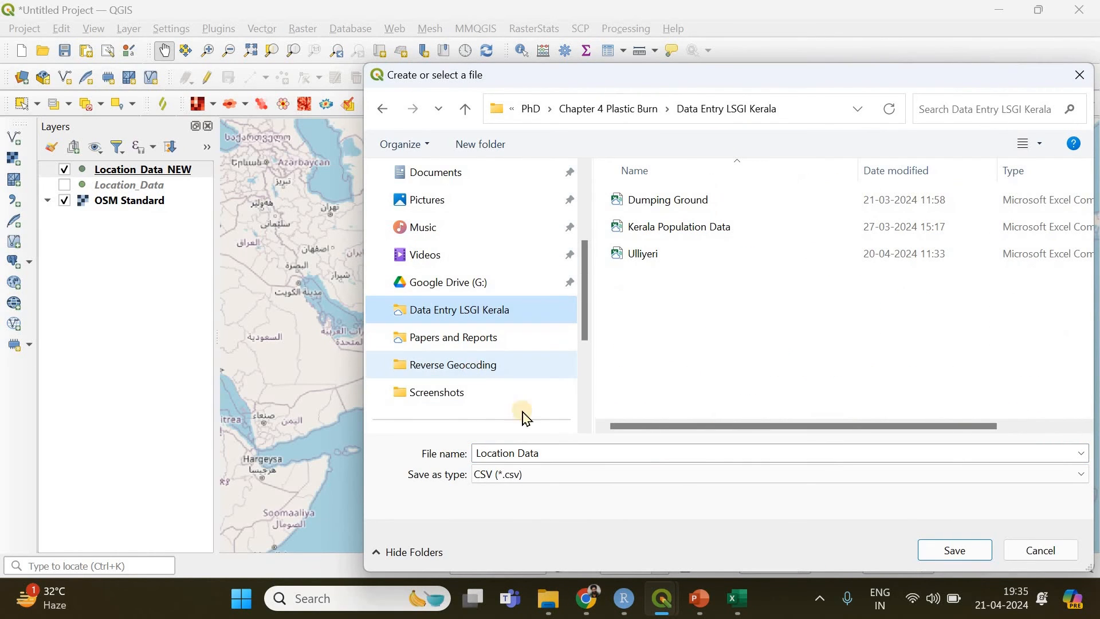
left_click(561, 454)
left_click(561, 454)
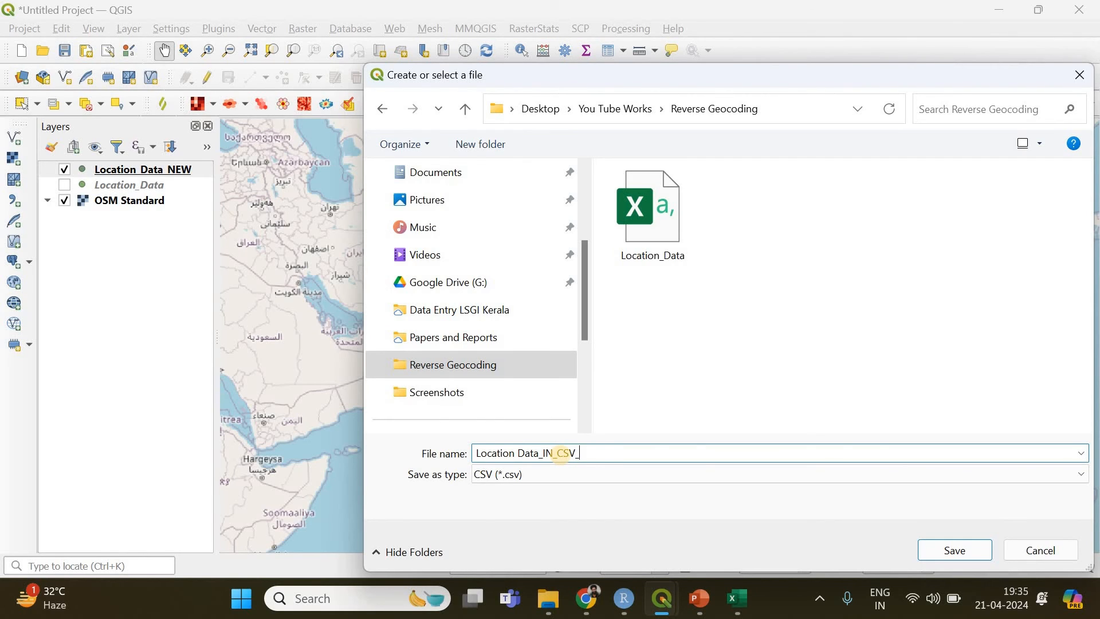
type("_IN_CSV_FORMAT")
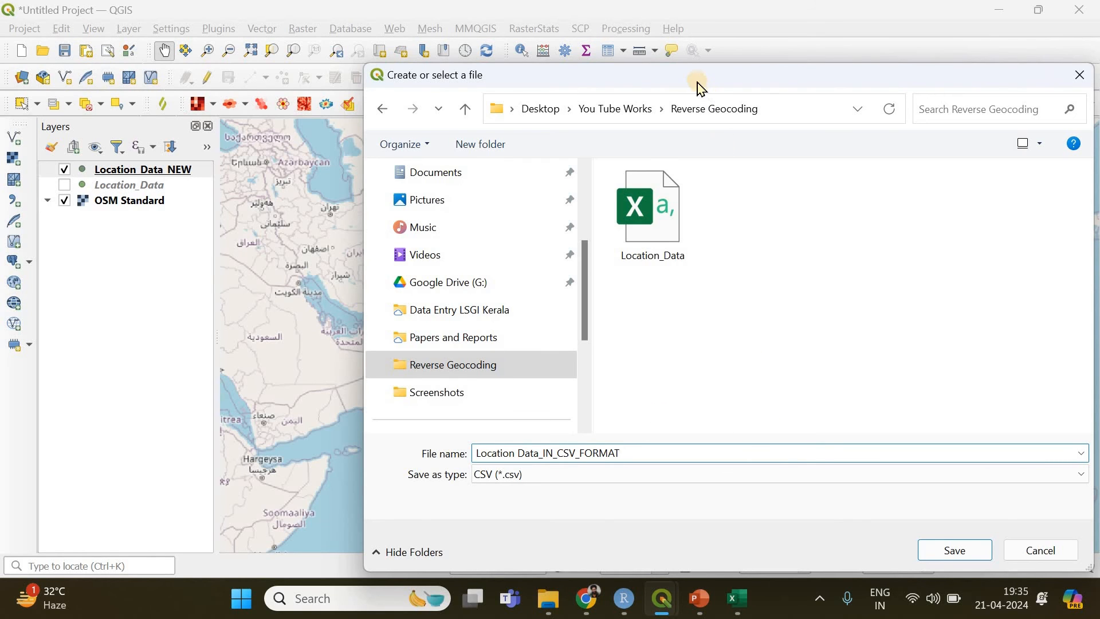
left_click_drag(698, 81, 450, 51)
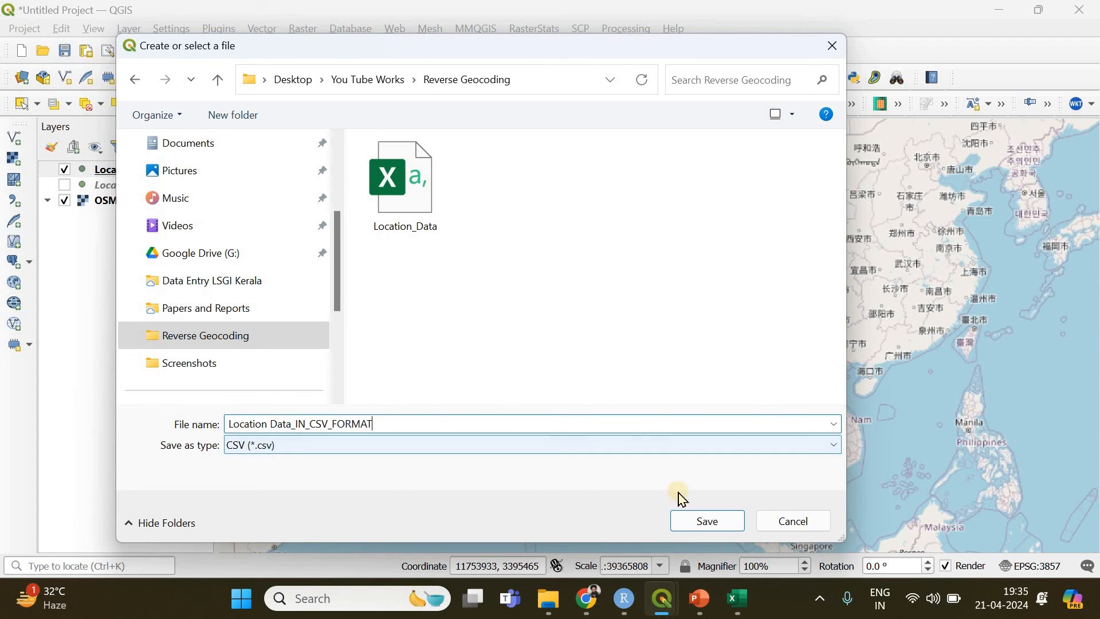
left_click(723, 527)
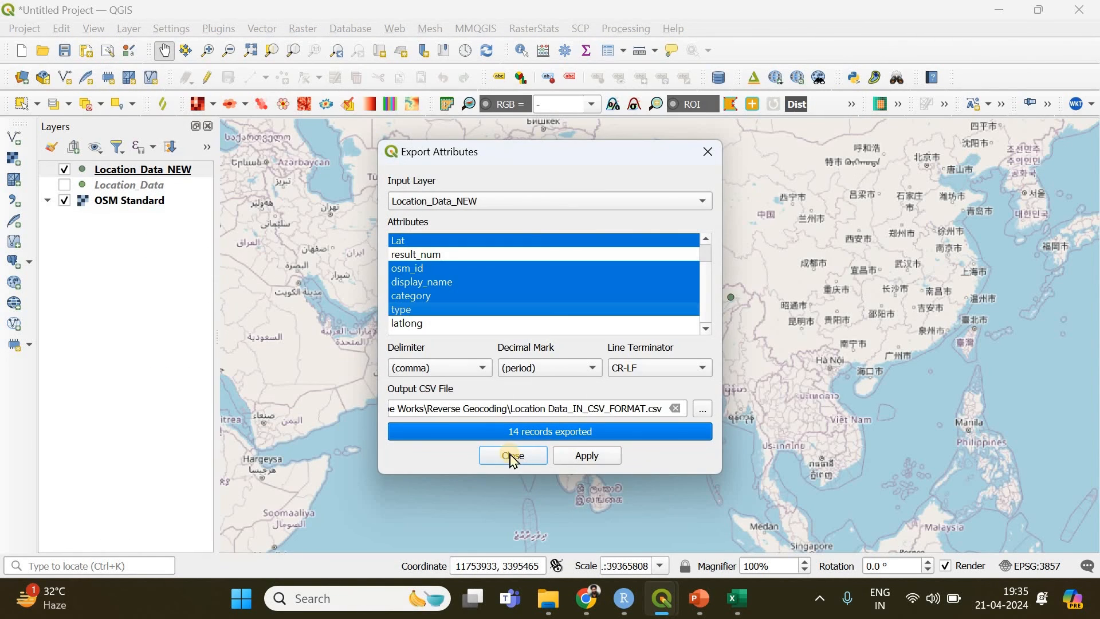
left_click(582, 461)
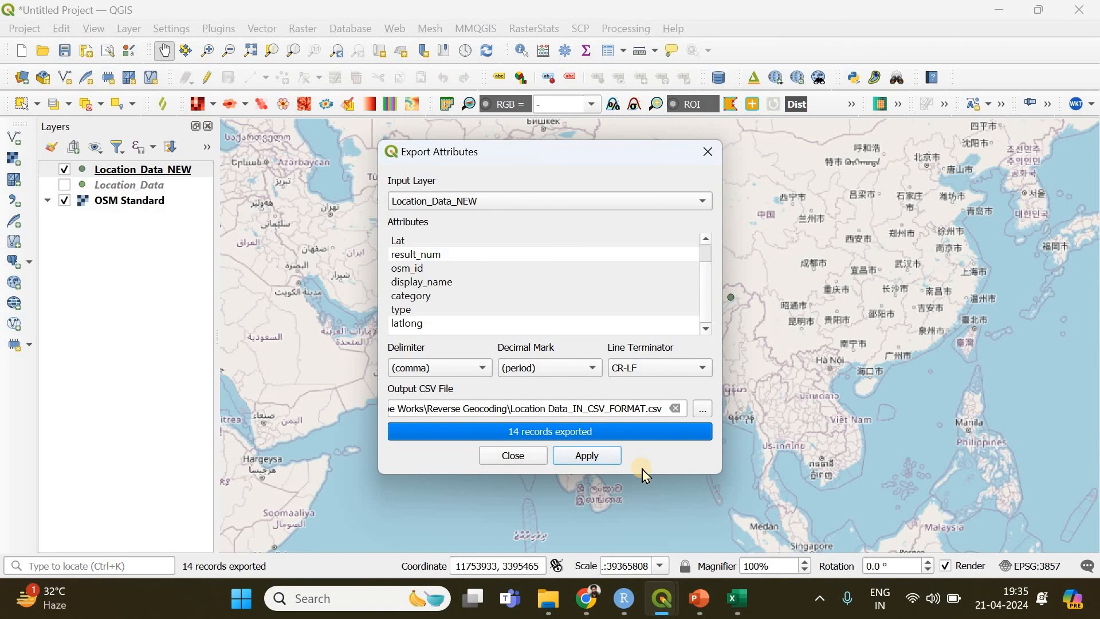
Open Location Data_IN_CSV_FORMAT from the Reverse Geocoding folder in a maximized Excel window, and widen the display_name, category and type columns
left_click(559, 600)
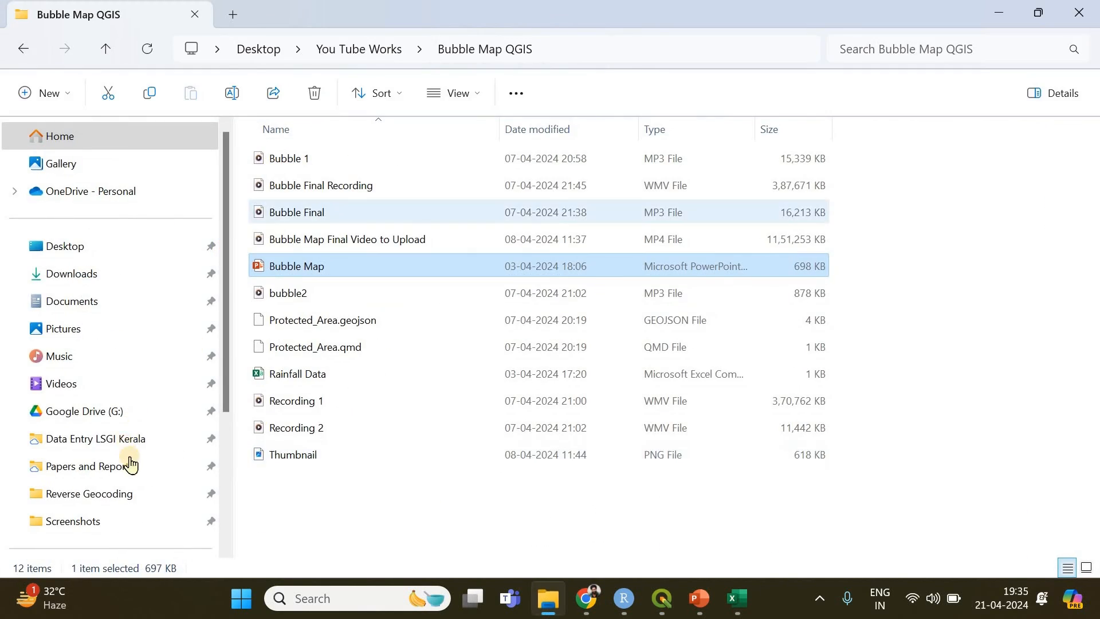
left_click(91, 494)
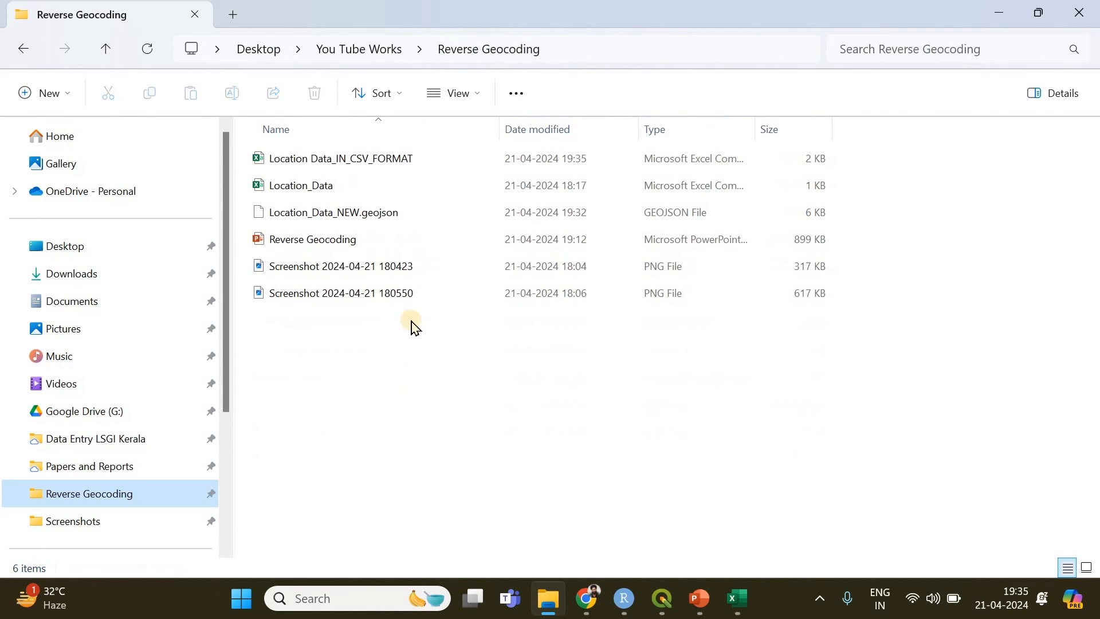
double_click(376, 162)
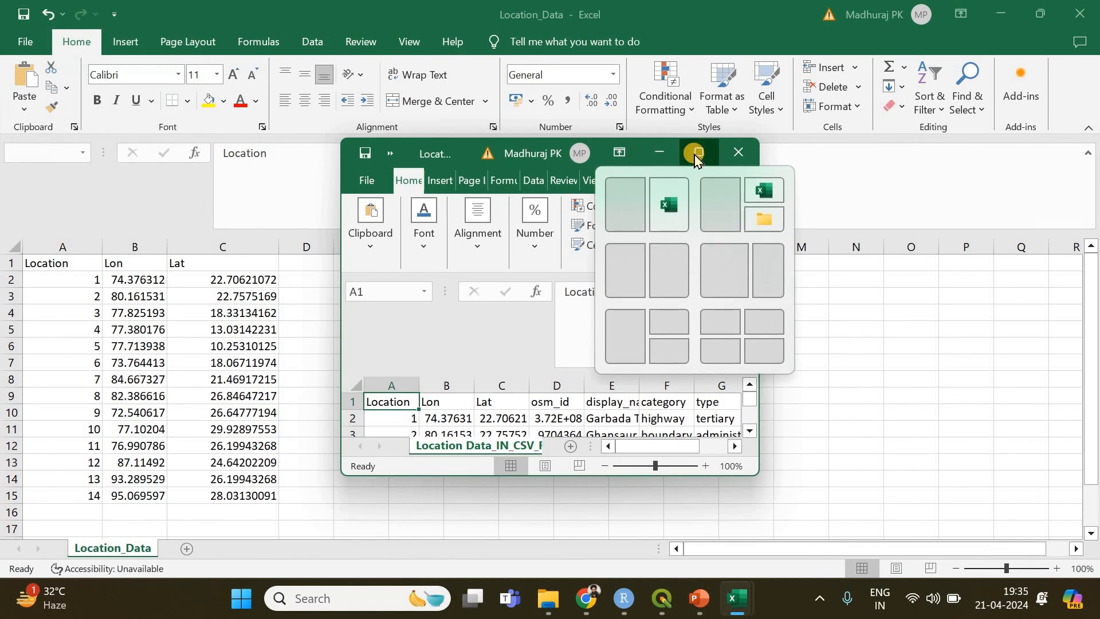
left_click(694, 153)
left_click_drag(298, 247, 696, 247)
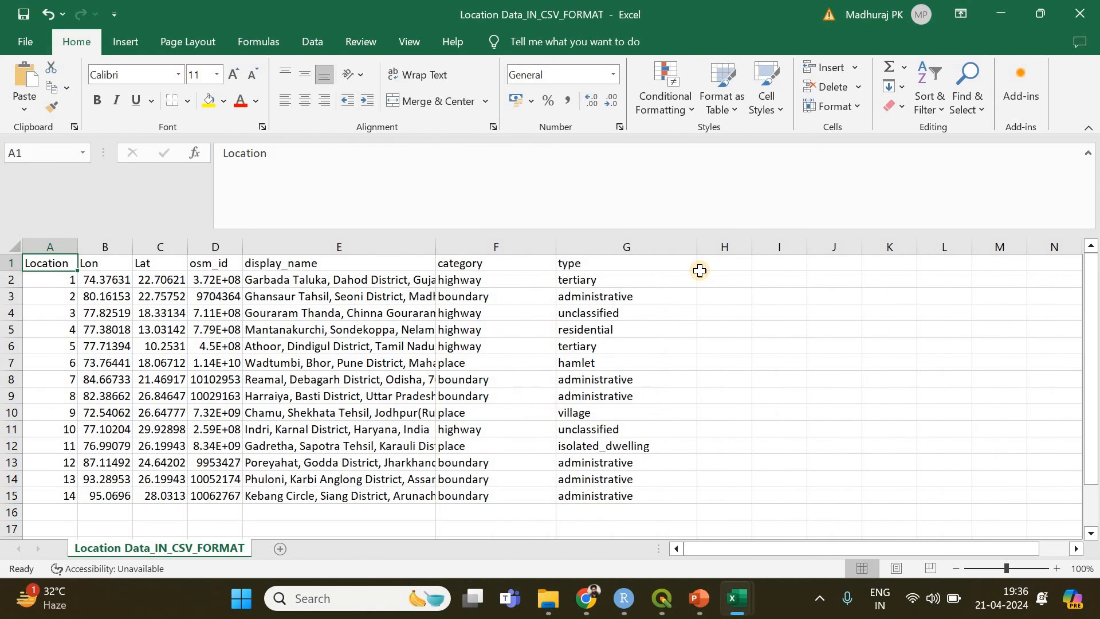